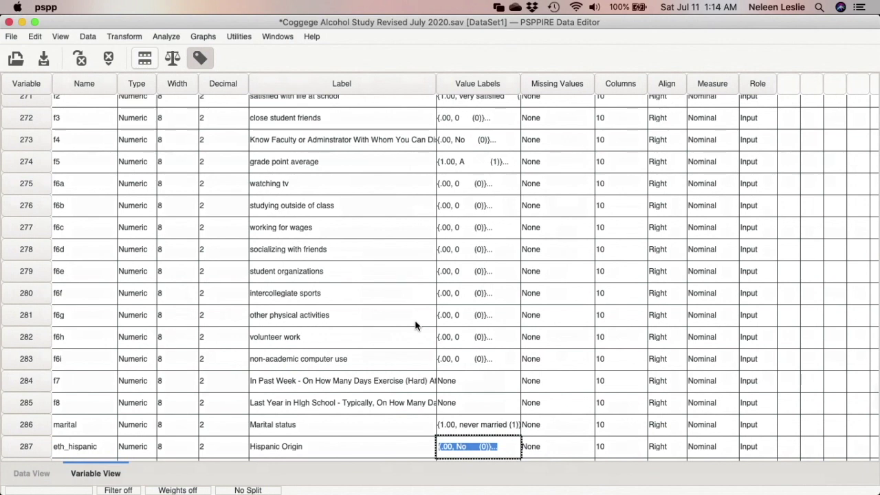
# Step: Scroll Variable View to rows 284–300, showing eth_hispanic through eth_Other
pyautogui.scroll(-6, 416, 325)
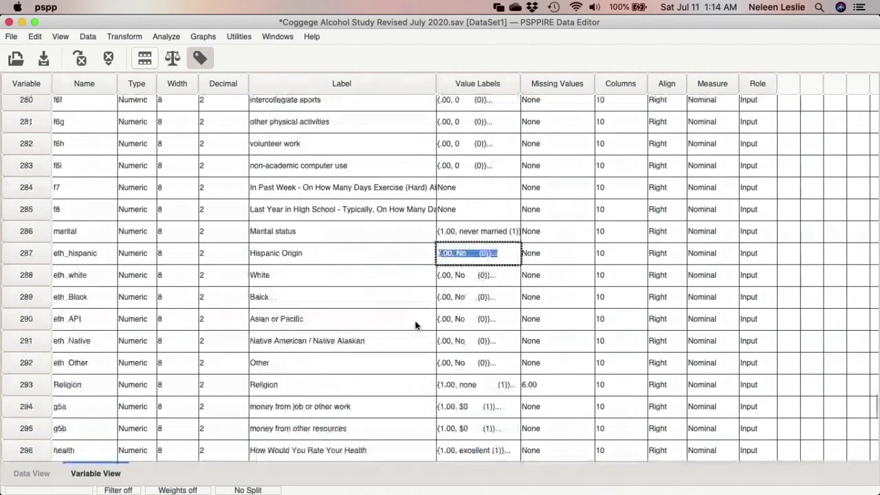
pyautogui.scroll(-1, 415, 325)
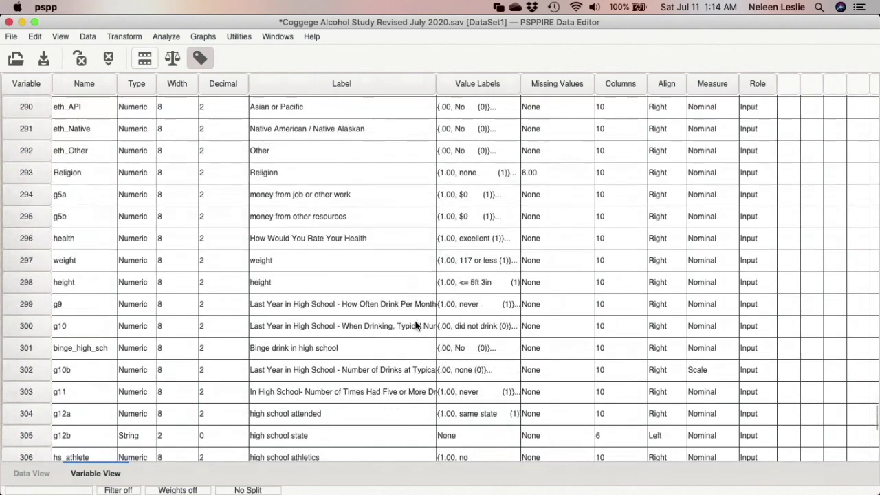
pyautogui.scroll(1, 416, 325)
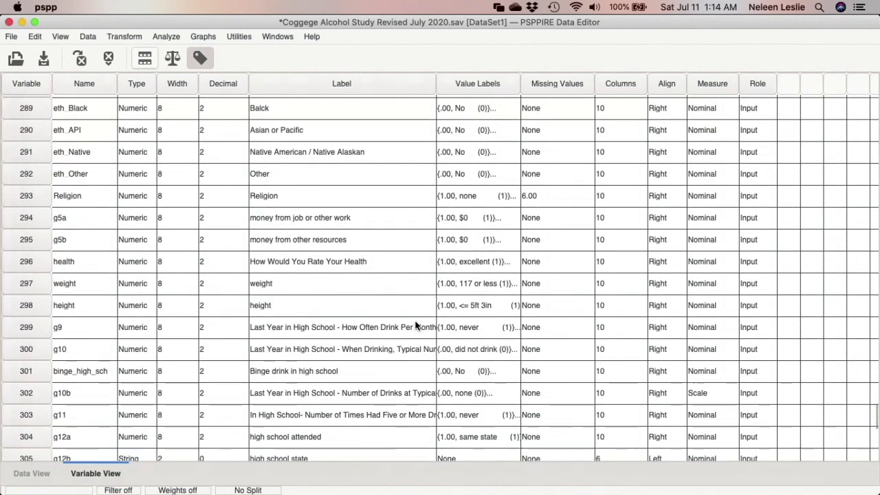
pyautogui.scroll(2, 415, 325)
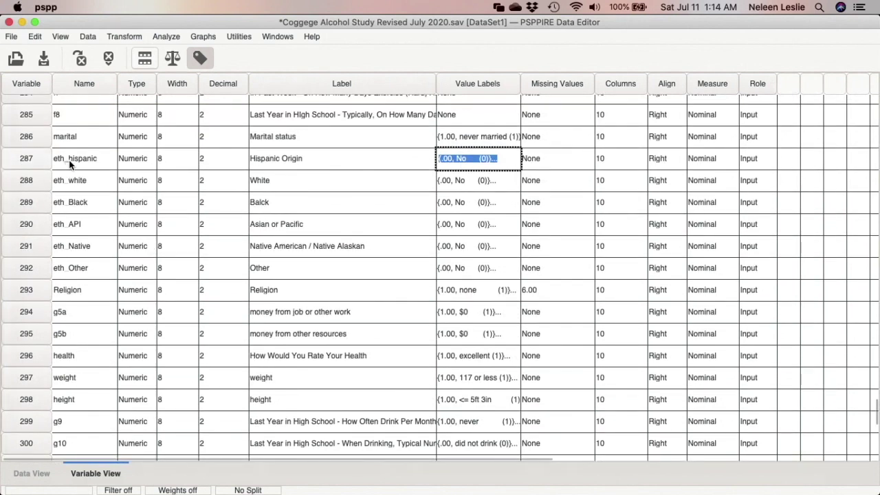
pyautogui.click(70, 162)
pyautogui.click(73, 181)
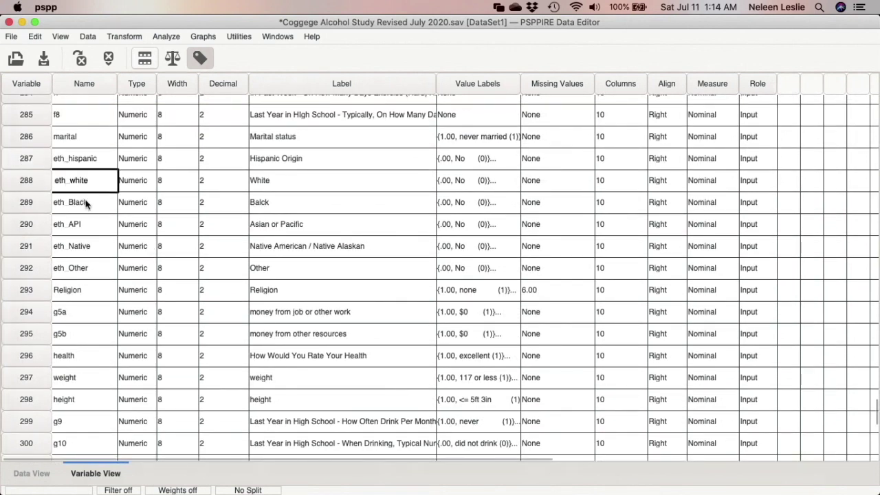
pyautogui.click(87, 205)
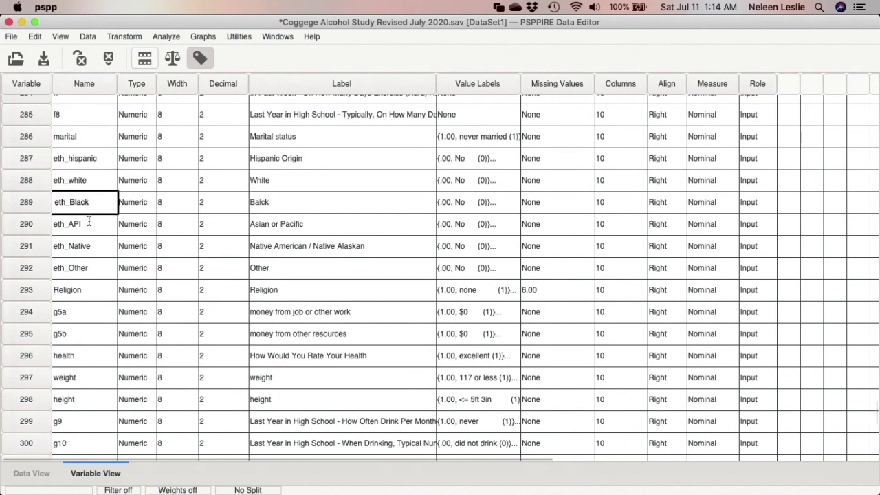
pyautogui.click(89, 224)
pyautogui.click(93, 246)
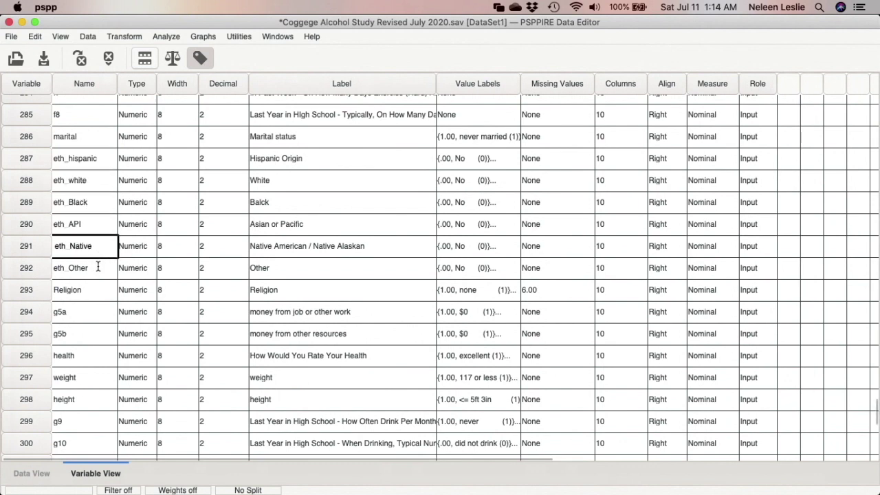
pyautogui.click(98, 267)
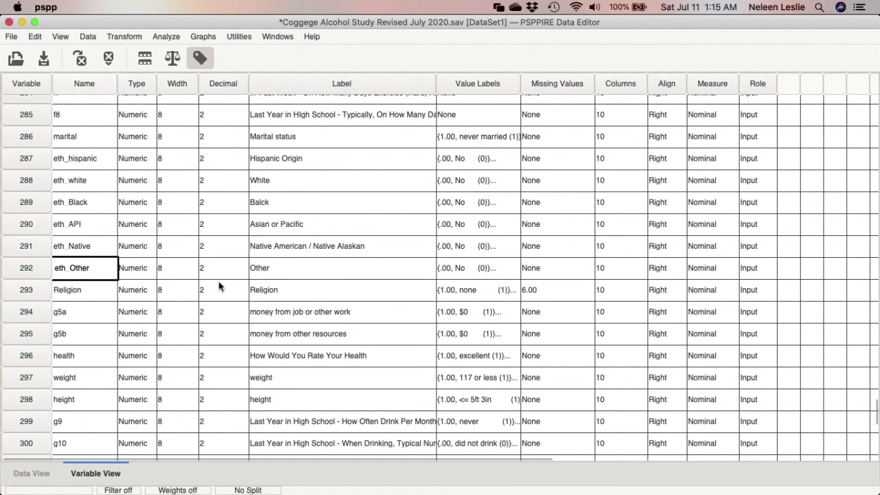
pyautogui.moveTo(385, 492)
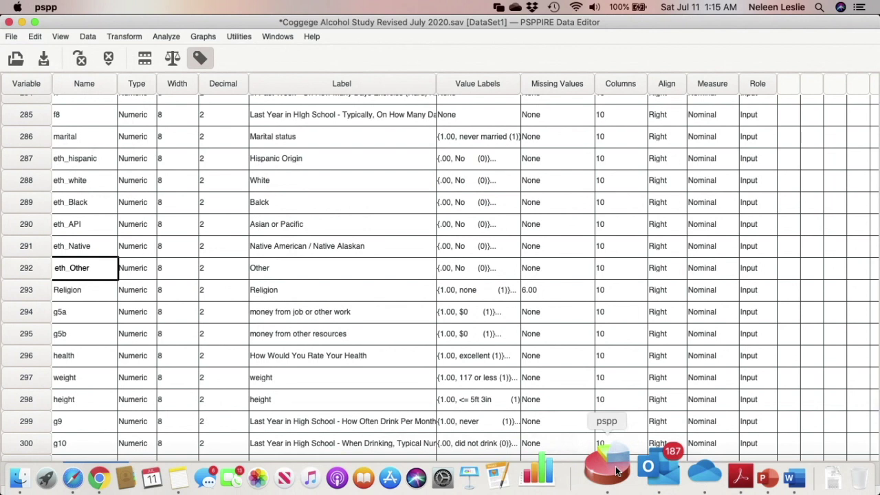
# Step: Bring the Syntax Editor to the front using the Dock's Show All Windows
pyautogui.rightClick(616, 471)
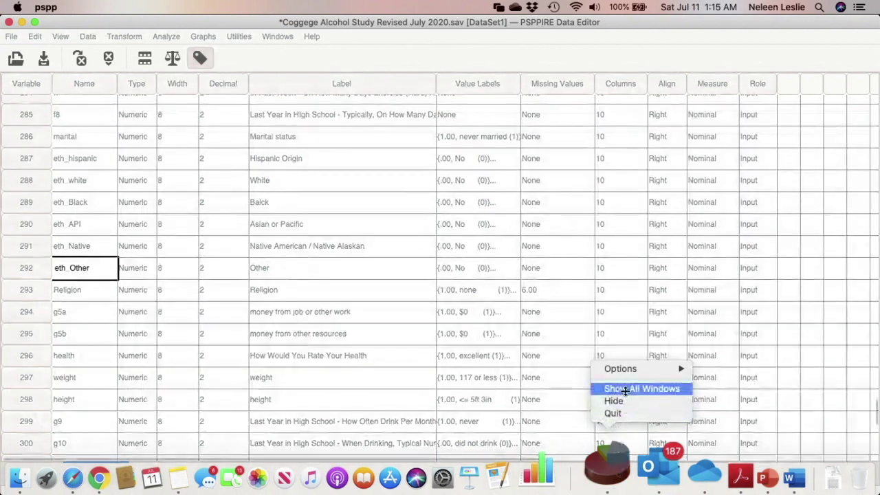
pyautogui.click(625, 390)
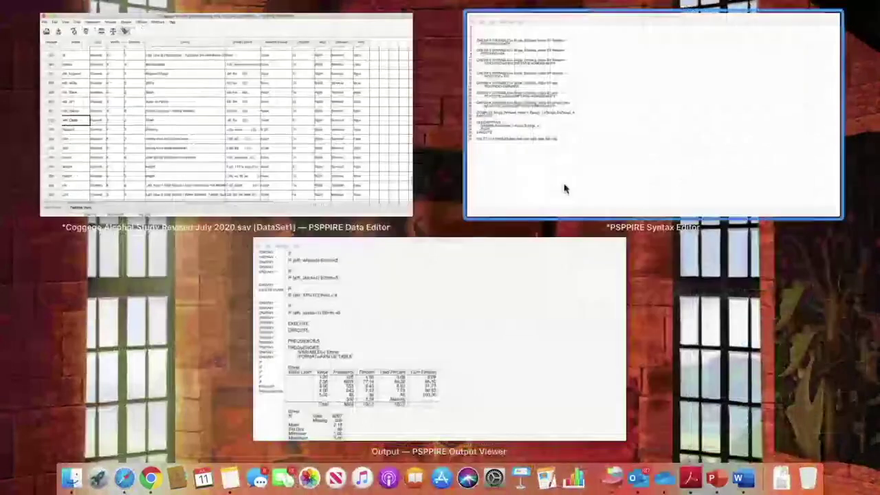
pyautogui.click(551, 176)
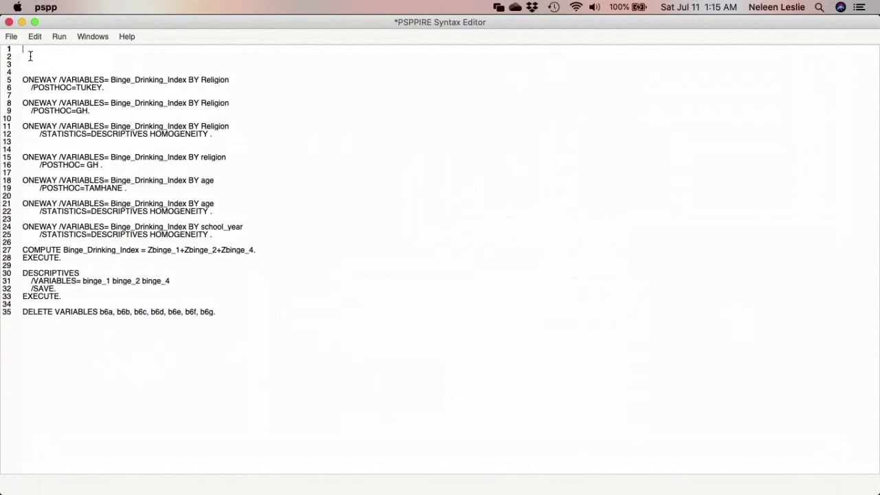
# Step: Insert a blank line at line 1 of the syntax script
pyautogui.press('Return')
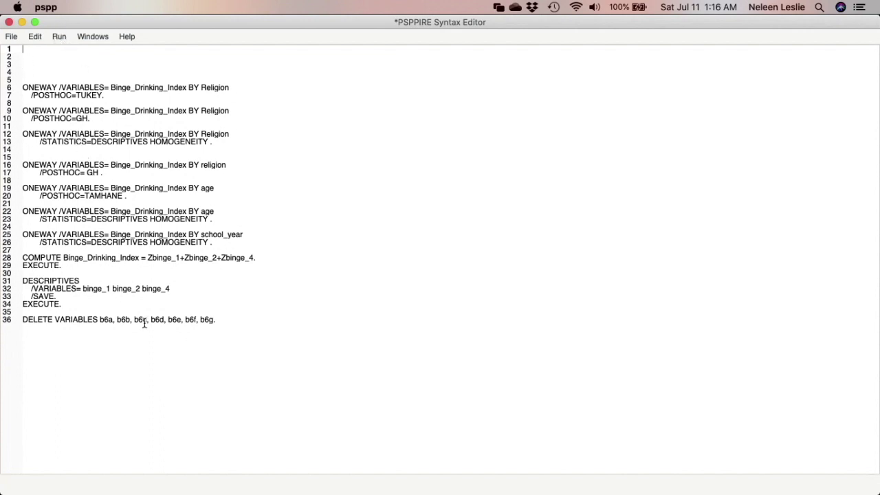
pyautogui.moveTo(199, 491)
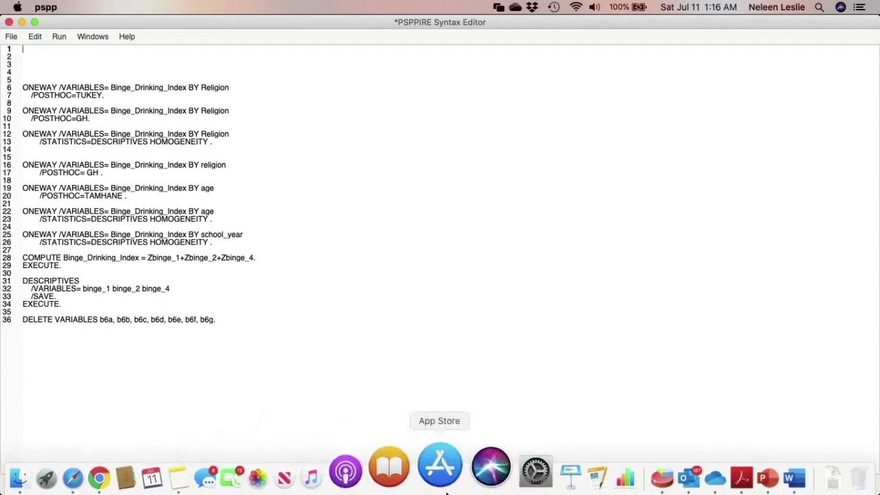
pyautogui.rightClick(623, 480)
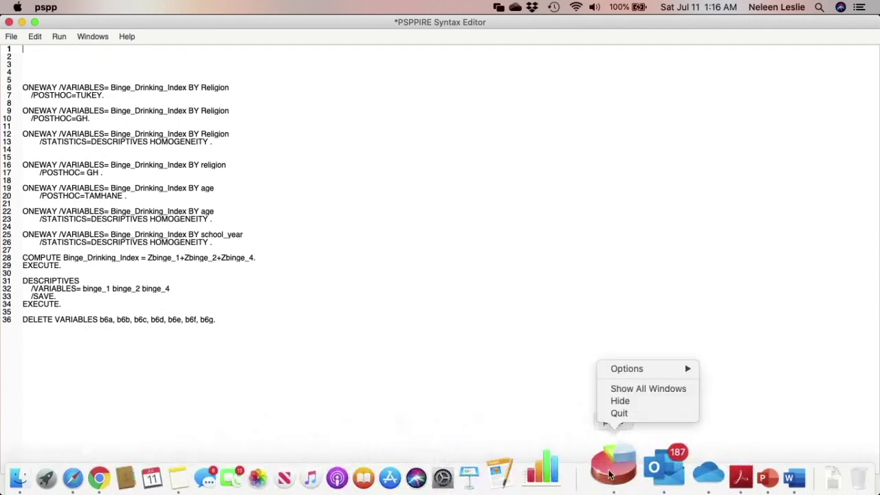
# Step: Return to the Data Editor and open the Utilities > Variables overview
pyautogui.click(613, 389)
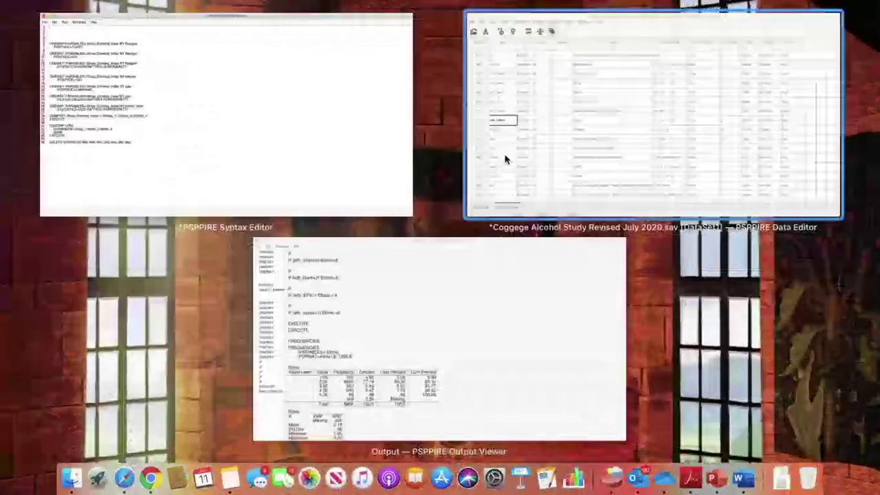
pyautogui.click(505, 157)
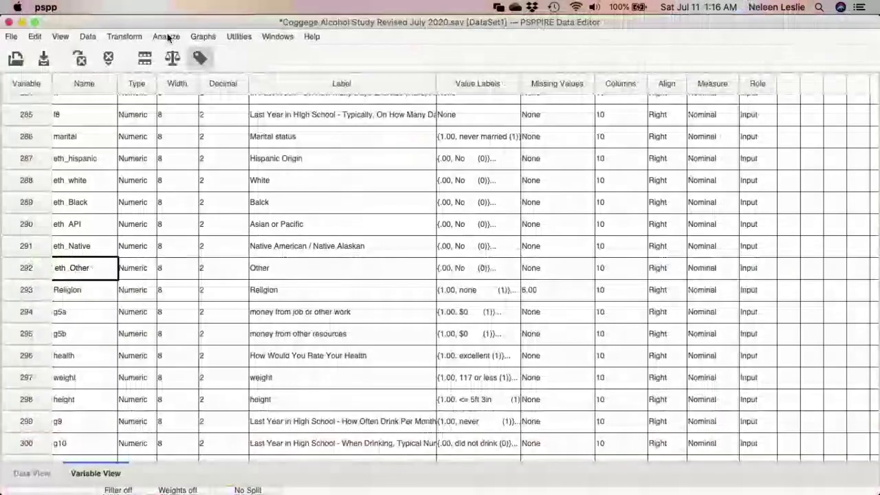
pyautogui.click(231, 39)
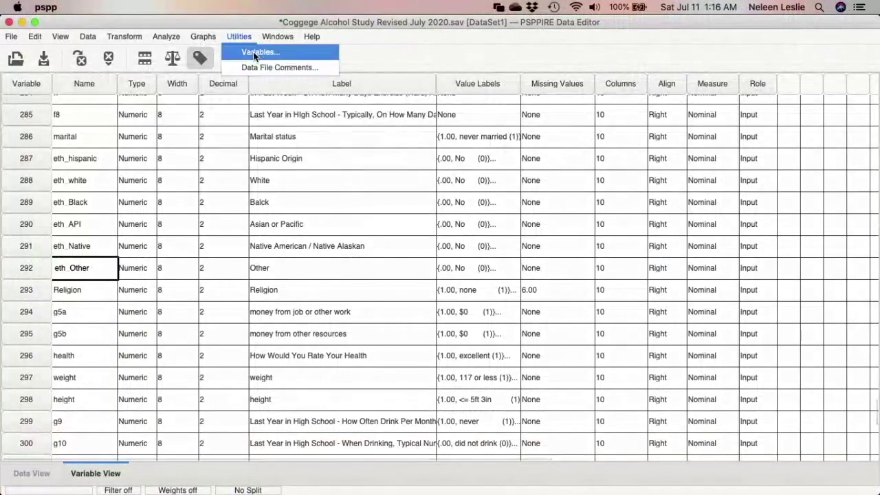
pyautogui.click(253, 51)
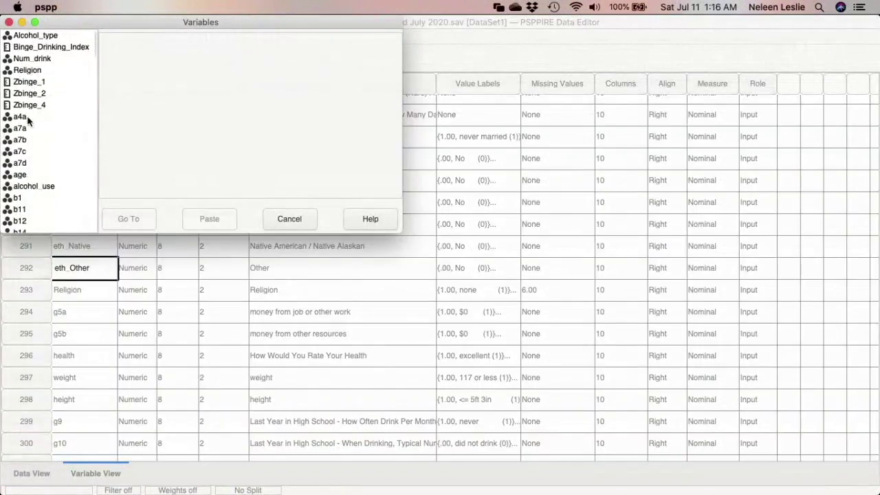
# Step: Scroll the variable list down to the eth_ variables and show eth_API's details
pyautogui.scroll(-3, 39, 123)
pyautogui.scroll(-15, 39, 122)
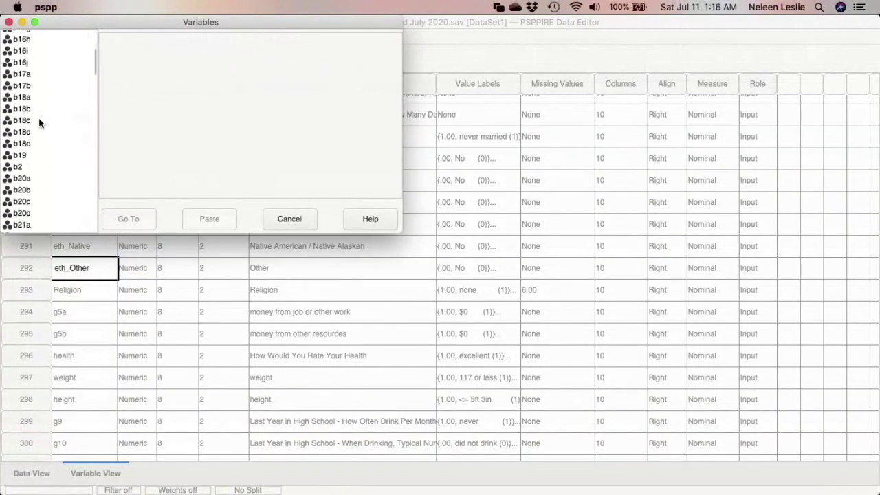
pyautogui.scroll(-12, 40, 122)
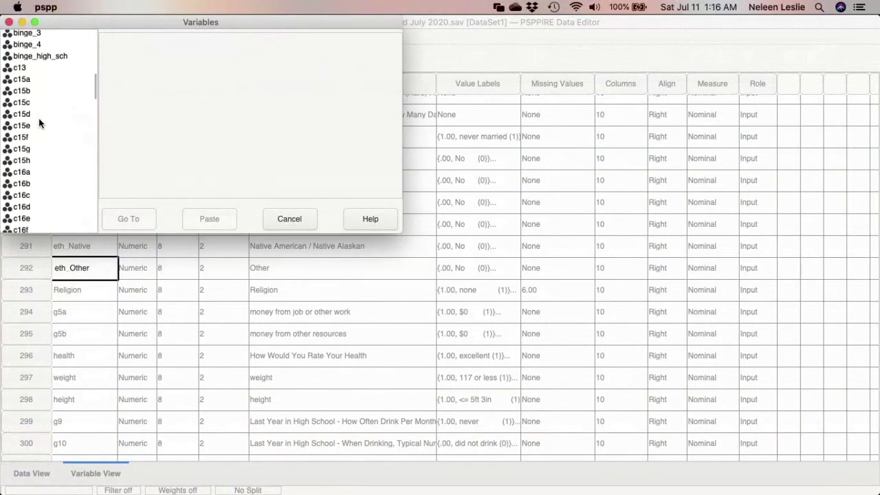
pyautogui.scroll(-12, 39, 122)
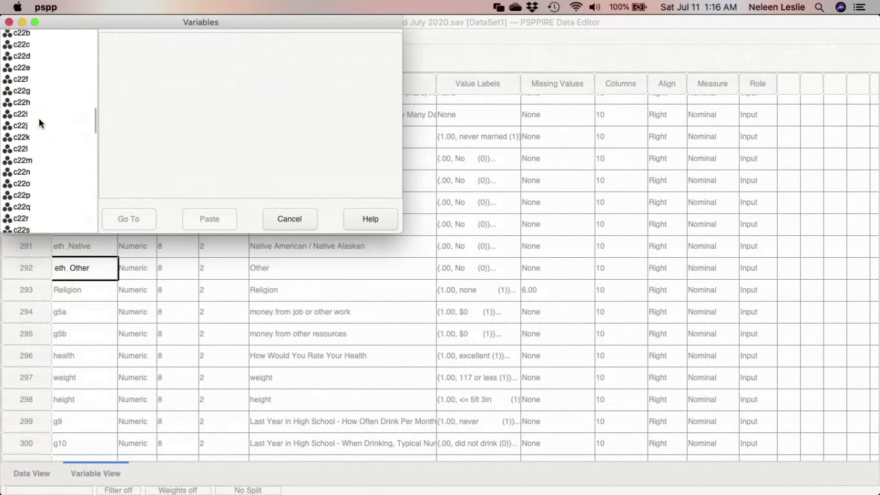
pyautogui.scroll(-12, 39, 123)
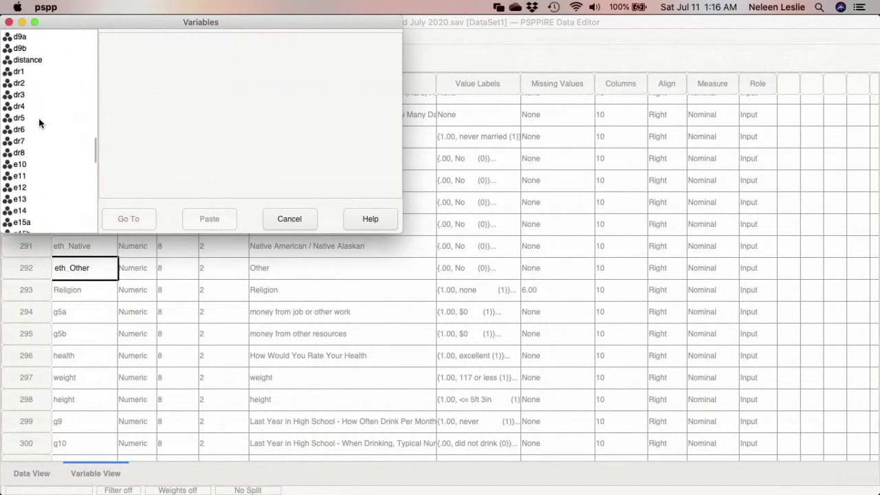
pyautogui.scroll(-12, 40, 123)
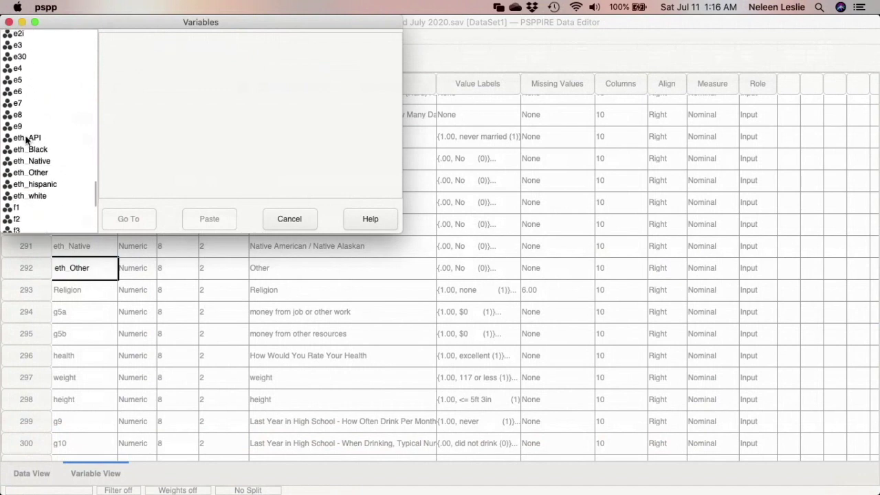
pyautogui.click(26, 139)
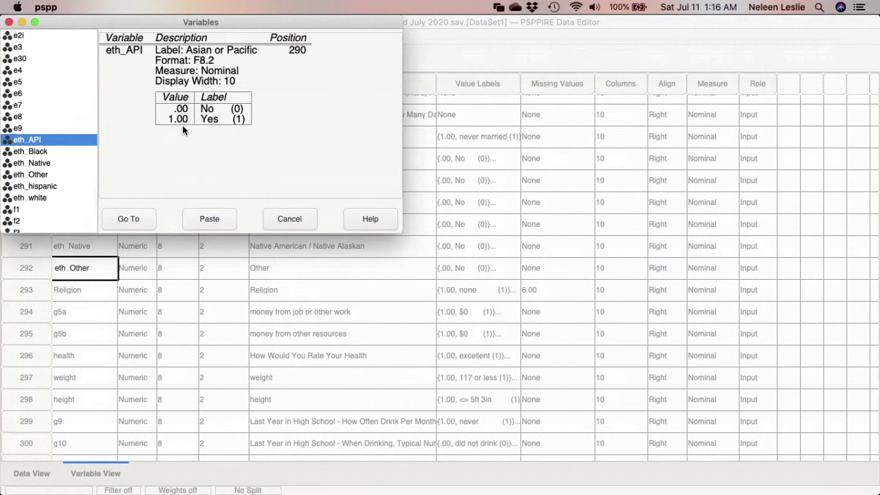
# Step: Review the 0/1 labels of eth_Black, eth_Native, eth_Other, eth_hispanic, eth_white and eth_API, then cancel
pyautogui.click(32, 153)
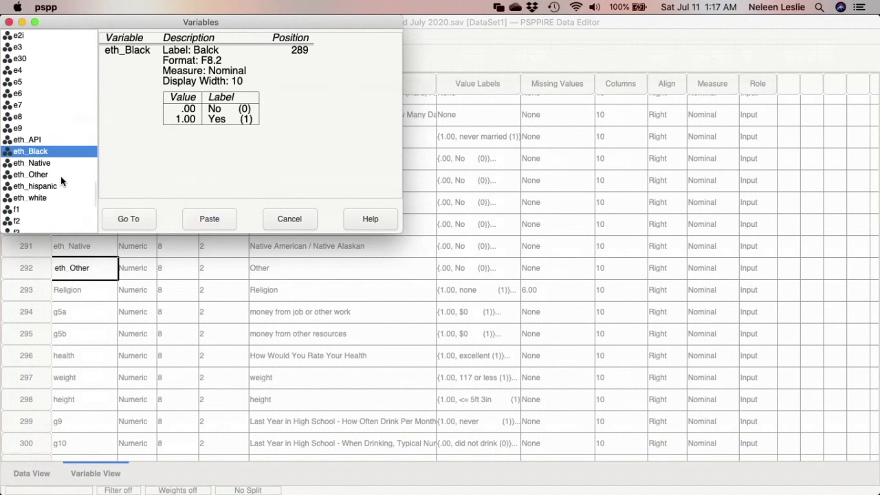
pyautogui.click(38, 164)
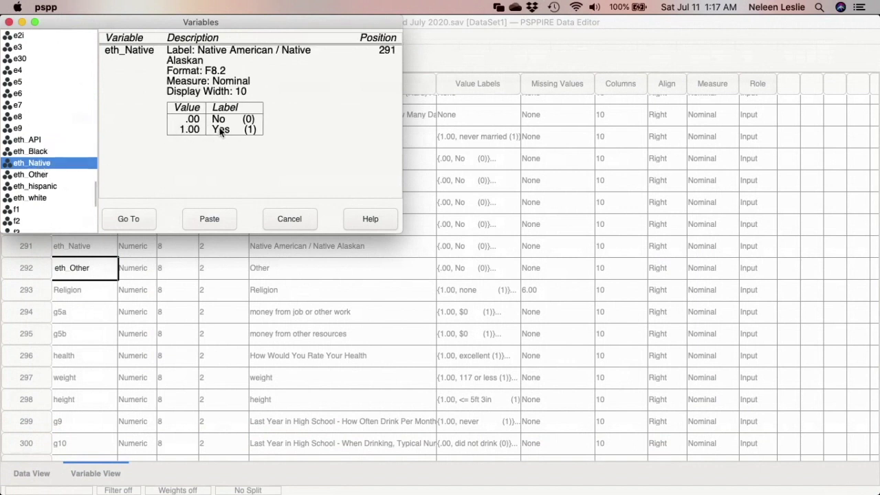
pyautogui.click(32, 176)
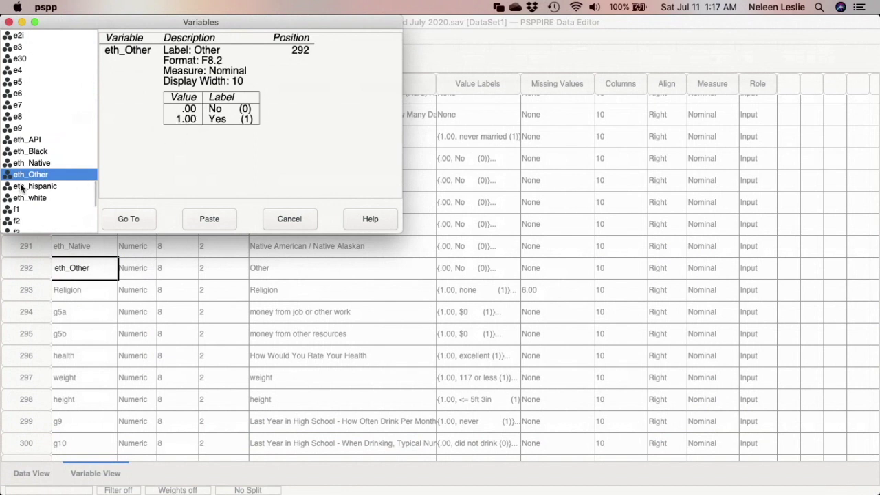
pyautogui.press('Down')
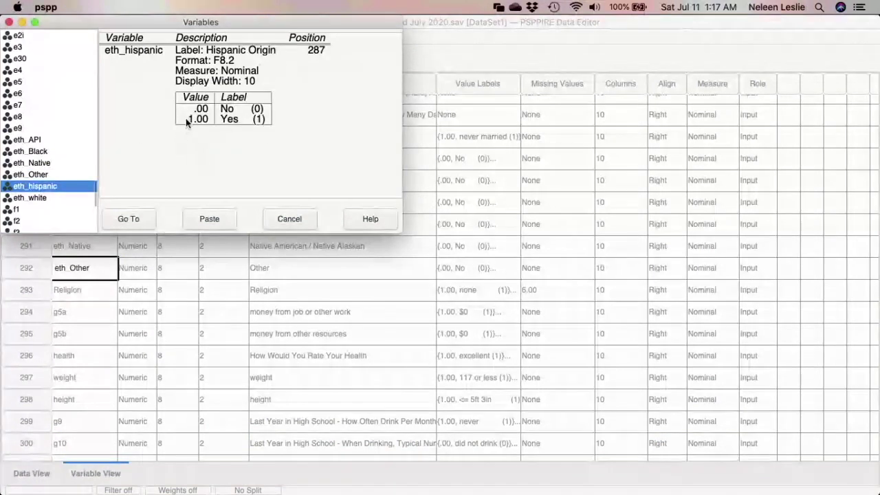
pyautogui.click(33, 197)
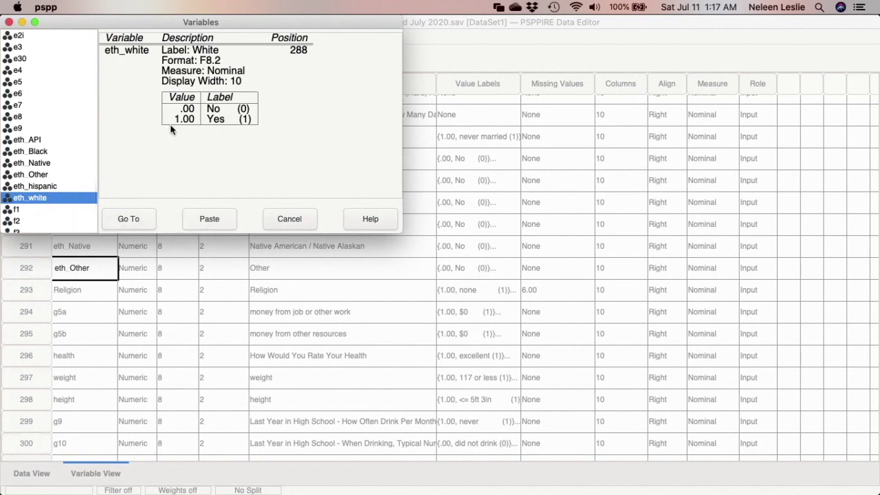
pyautogui.click(33, 140)
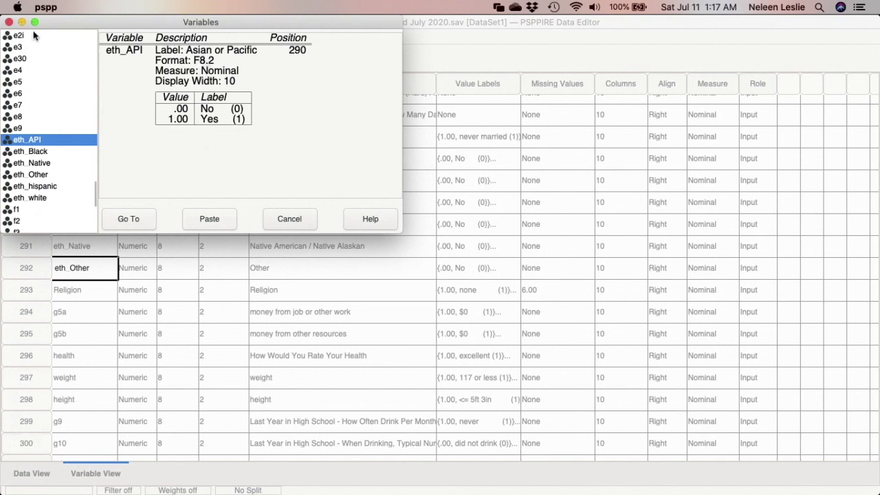
pyautogui.click(276, 220)
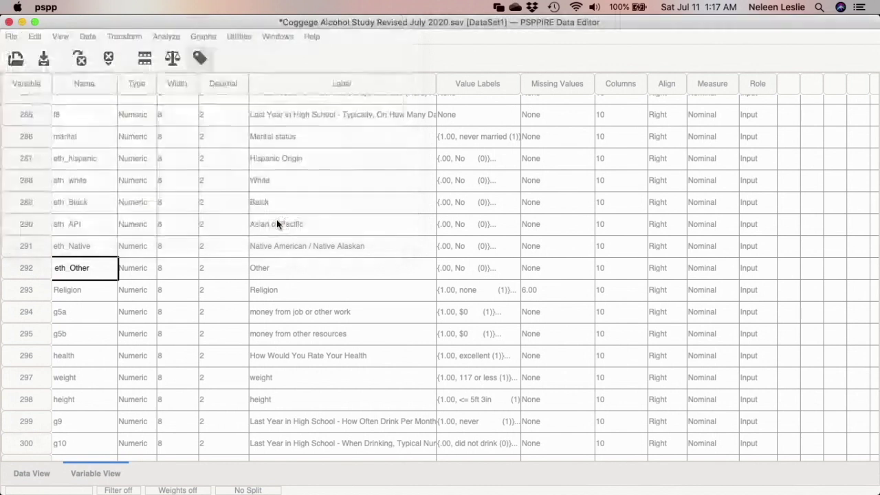
# Step: Switch to the PSPPIRE Syntax Editor window through the Dock's Show All Windows
pyautogui.moveTo(484, 490)
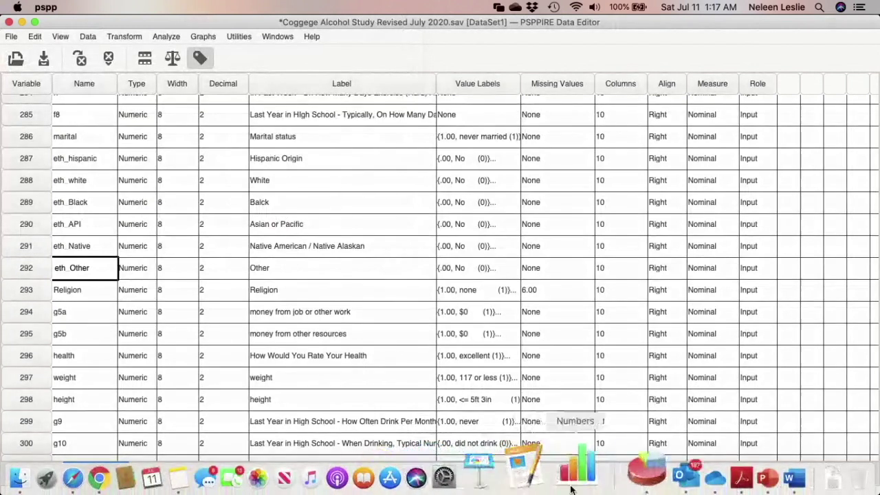
pyautogui.rightClick(612, 473)
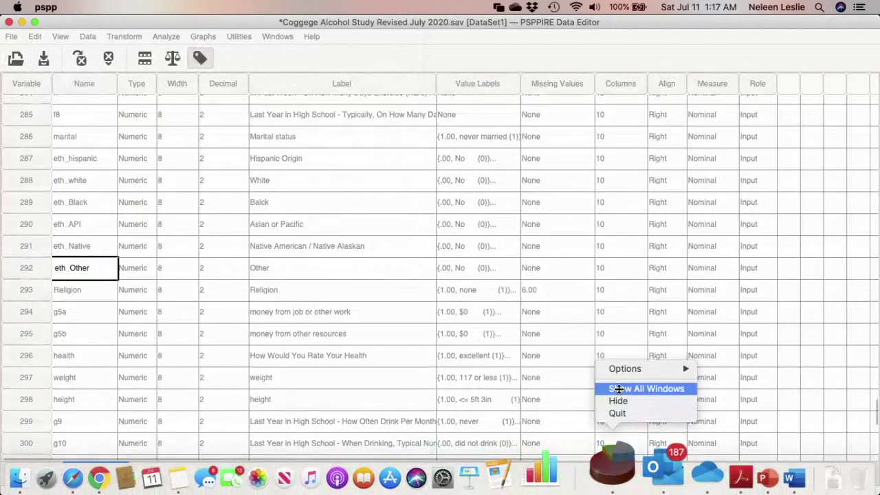
pyautogui.click(618, 389)
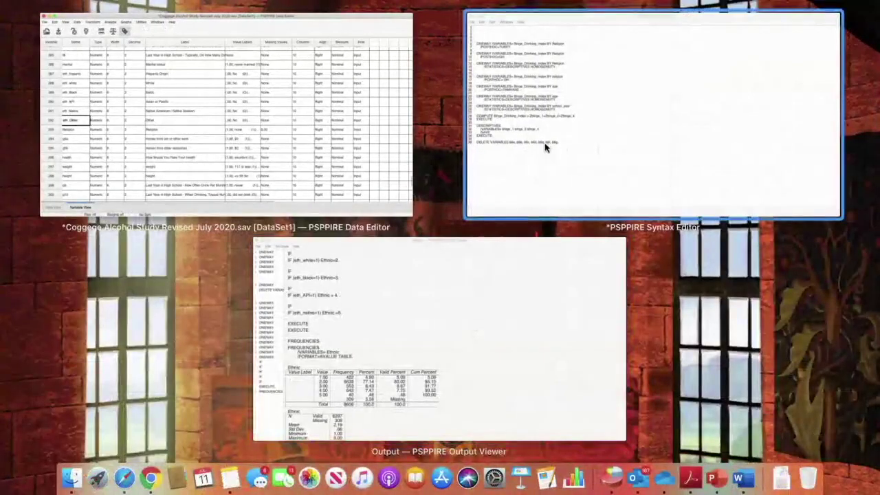
pyautogui.click(546, 145)
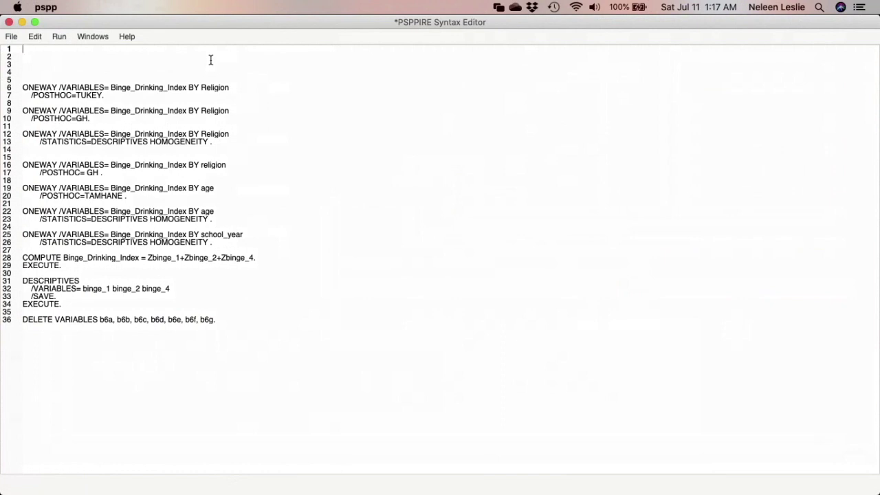
# Step: Write the rule IF (eth_hispanic=1) Ethnic=1. on line 1
pyautogui.write('ON')
pyautogui.press('BackSpace')
pyautogui.press('BackSpace')
pyautogui.write('(')
pyautogui.write('IF')
pyautogui.write(' (')
pyautogui.write('et')
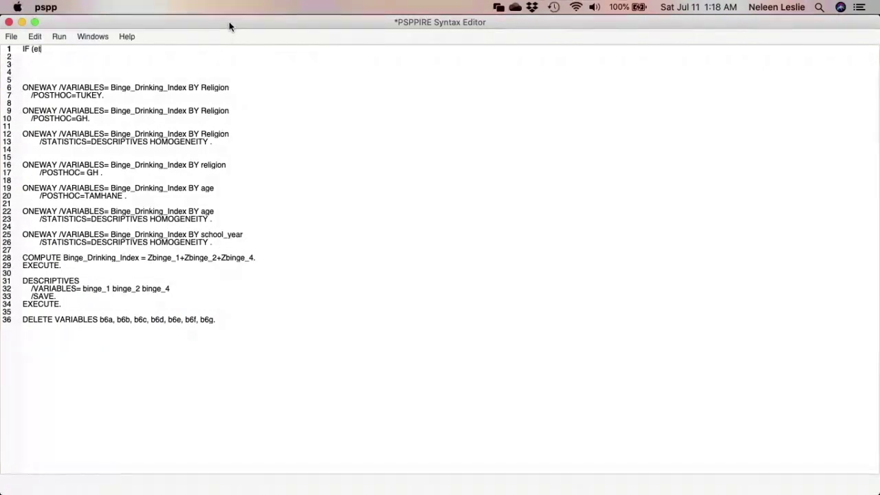
pyautogui.write('h_')
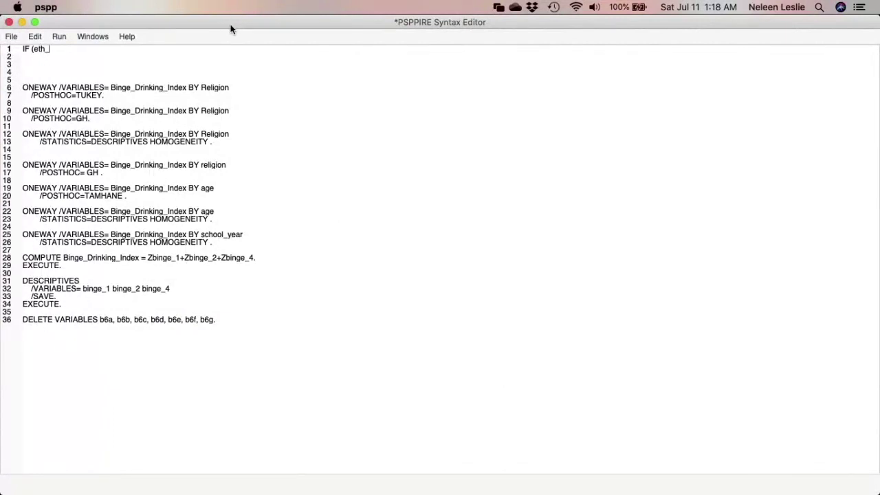
pyautogui.write('hispanic=1) Ethnic=1.')
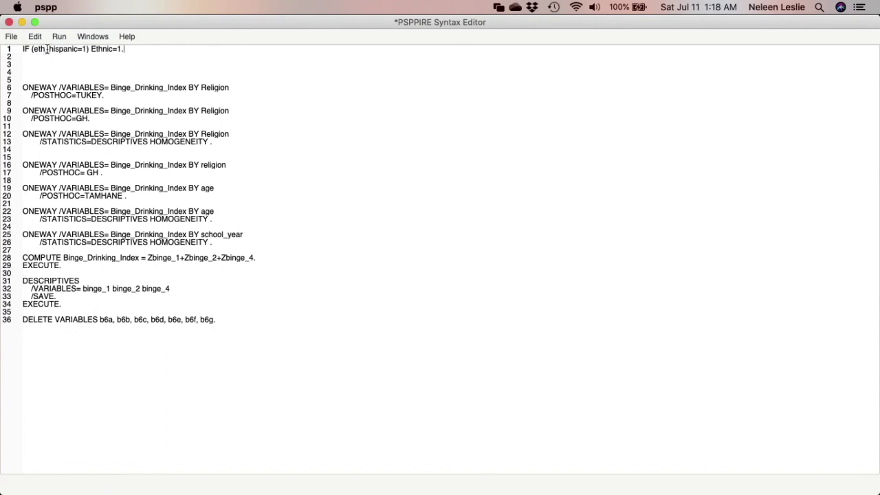
pyautogui.moveTo(31, 49); pyautogui.dragTo(78, 50)
pyautogui.click(126, 48)
# Step: Add the rule IF (eth_white=1) Ethnic=2. on the next line
pyautogui.press('Return')
pyautogui.write('IF ')
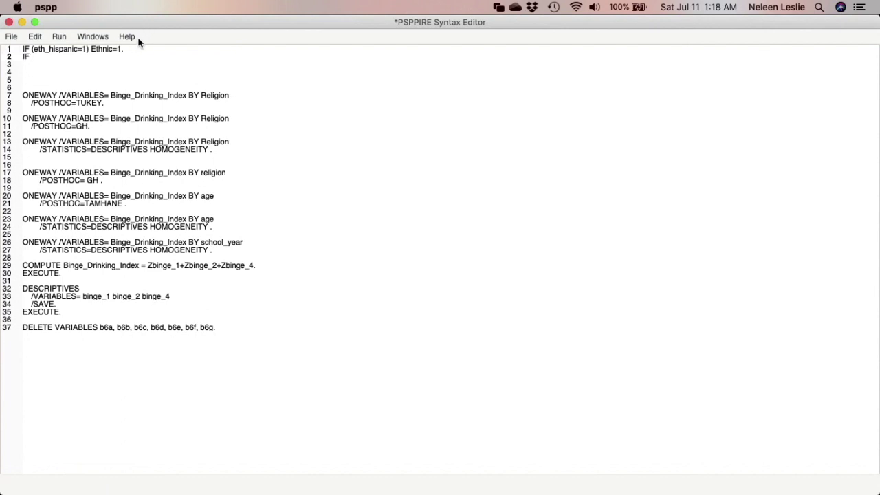
pyautogui.write('(eth_white=1) Ethnic=')
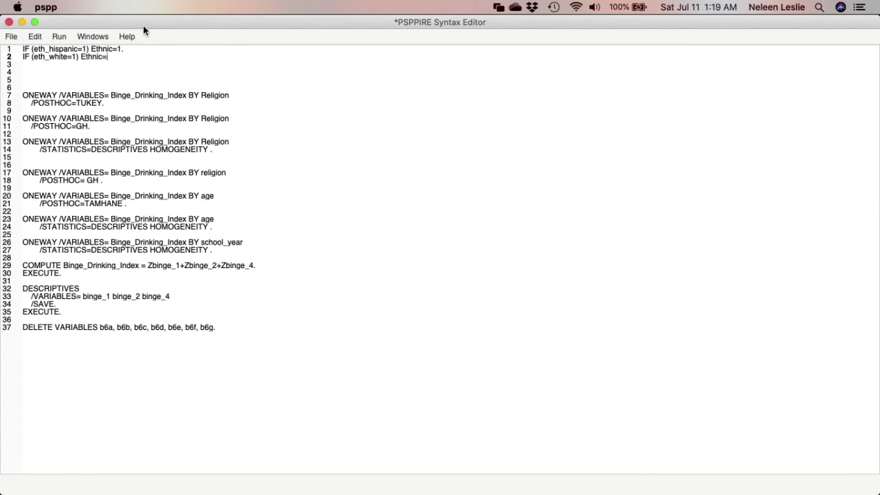
pyautogui.write('2.')
pyautogui.rightClick(125, 51)
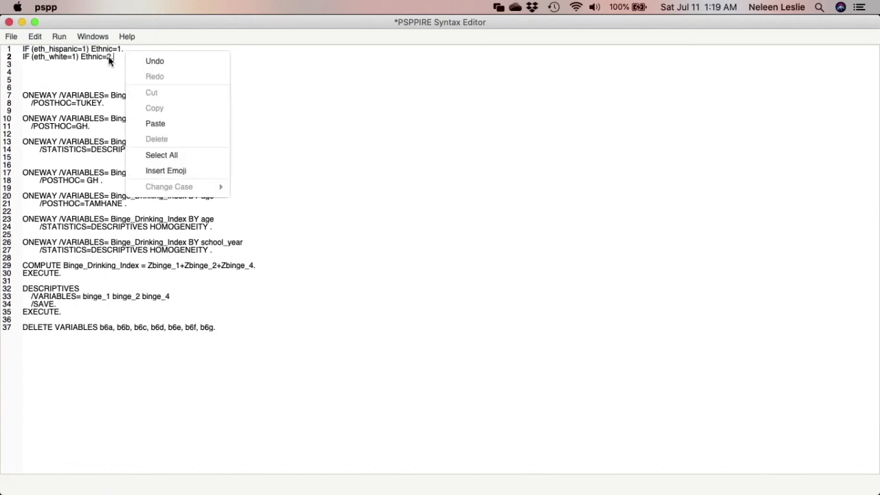
pyautogui.click(109, 60)
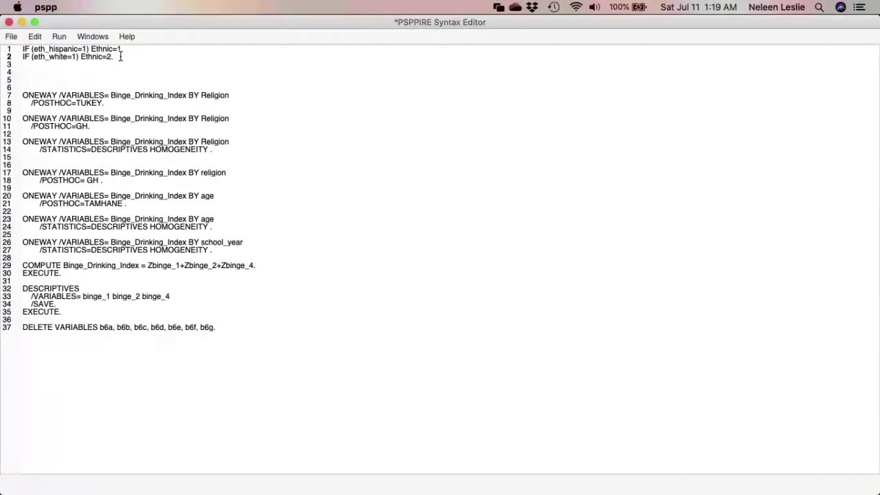
# Step: Add the rule IF (eth_black=1) Ethnic=3., correcting the 'thnic' typo
pyautogui.click(124, 50)
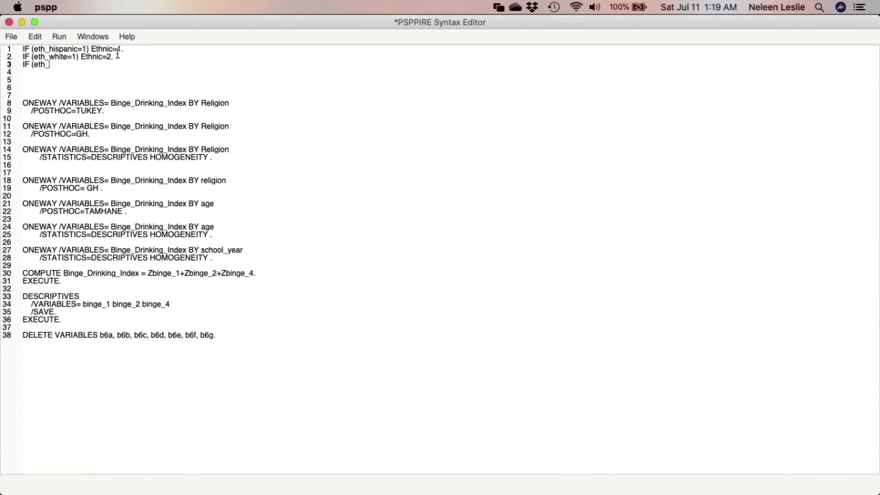
pyautogui.write('black=1) Ethnic=3.')
pyautogui.click(81, 64)
pyautogui.write('Ethnic=3.')
# Step: Add the rule IF (eth_API=1) Ethnic =4. on a new line
pyautogui.press('Return')
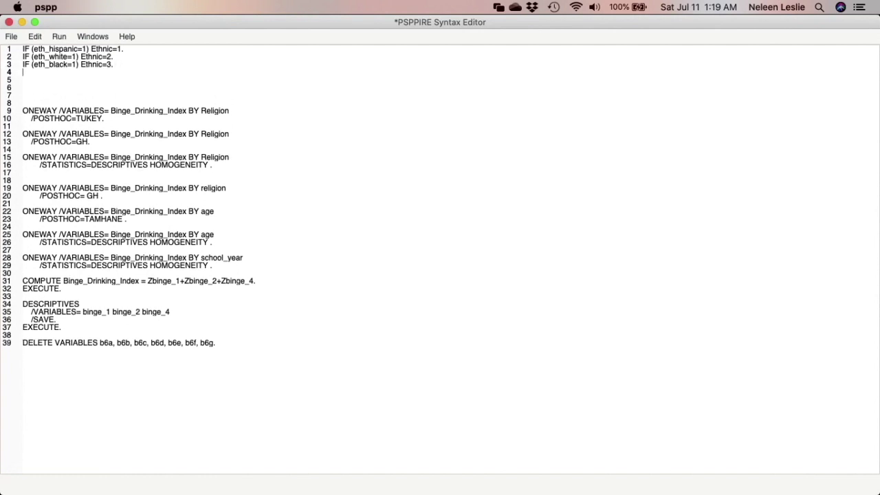
pyautogui.write('IF (eth_')
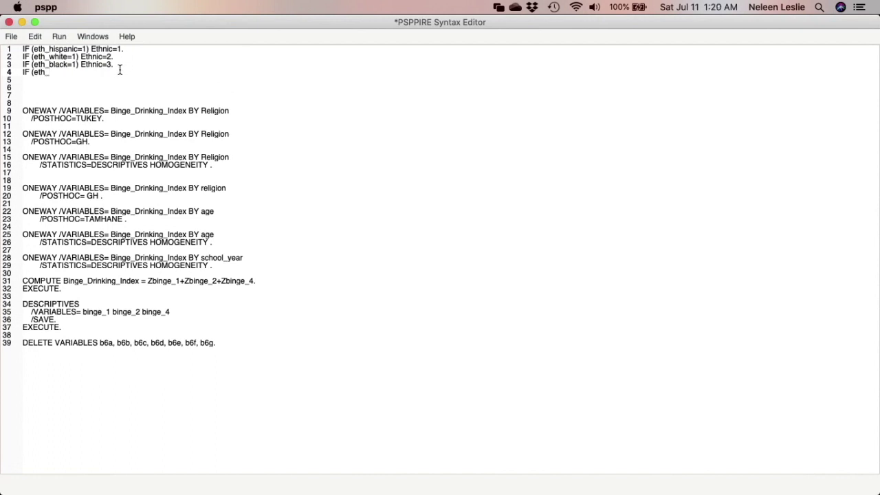
pyautogui.write('API=1) Ethnic =4.')
# Step: Add rules setting Ethnic = 5 for eth_native=1 and Ethnic = 6 for eth_other=1
pyautogui.press('Return')
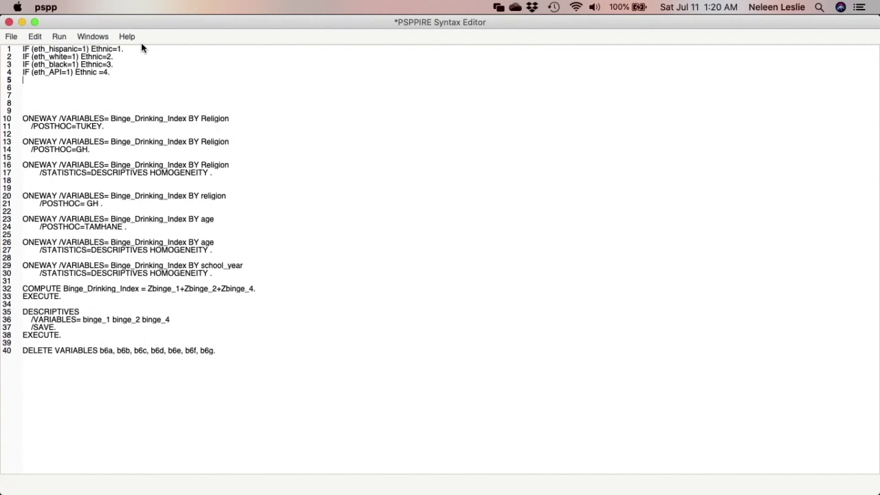
pyautogui.write('IF (eth_native=1) Ethni')
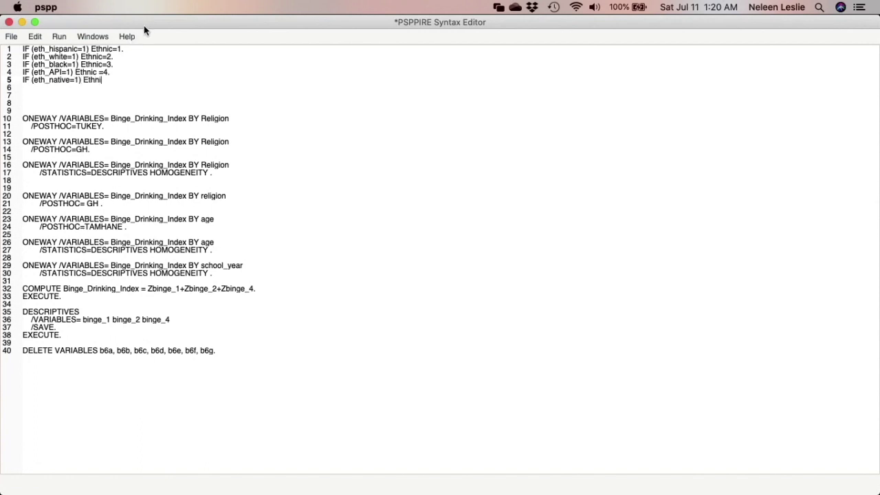
pyautogui.write('c = 5.')
pyautogui.press('Return')
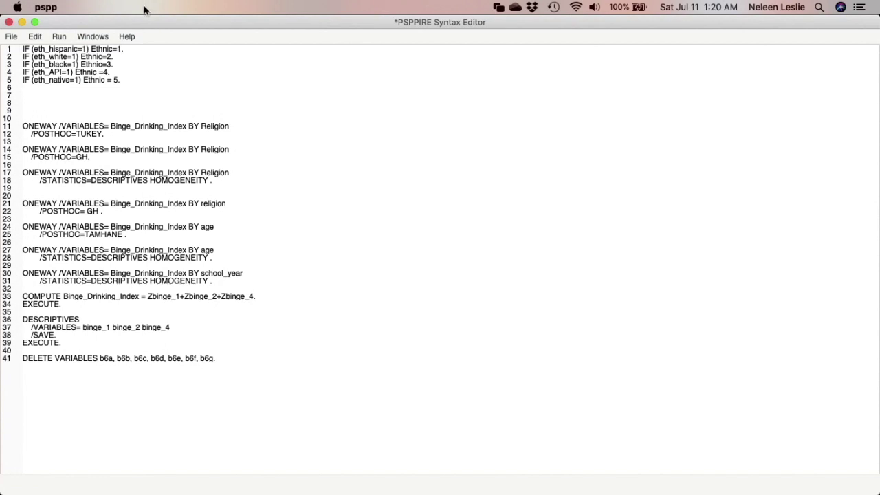
pyautogui.write('IF (eth_other=1)')
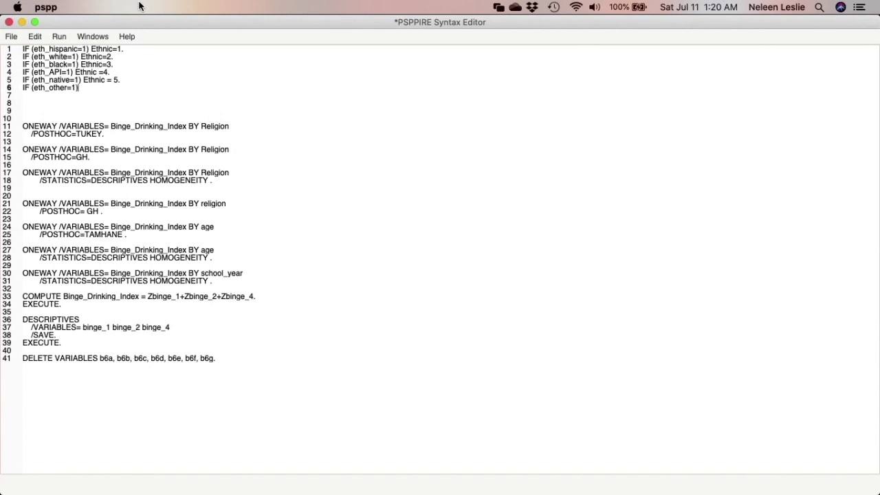
pyautogui.write(' Ethnic = 6.')
# Step: Add an EXECUTE. line and select all seven lines of syntax
pyautogui.press('Return')
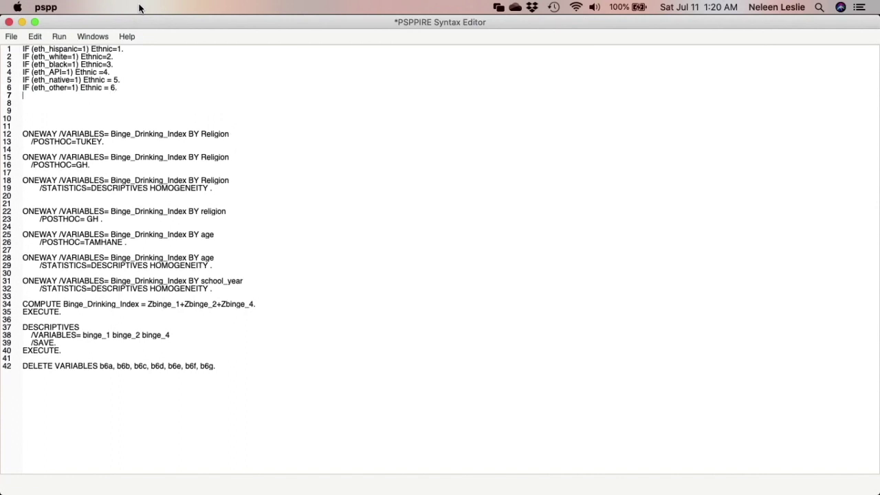
pyautogui.write('EXECUTE.')
pyautogui.moveTo(81, 97); pyautogui.dragTo(2, 48)
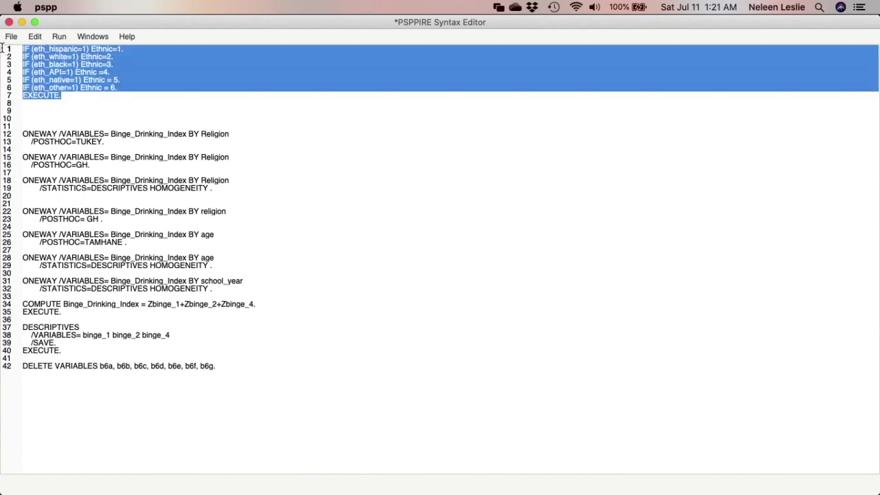
# Step: Run the selected IF and EXECUTE syntax with Run > Selection, then show all PSPP windows
pyautogui.click(59, 36)
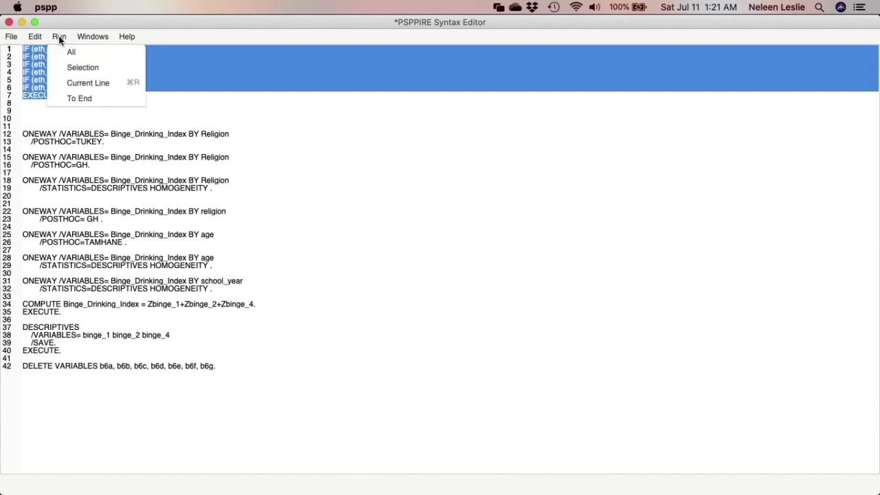
pyautogui.click(81, 67)
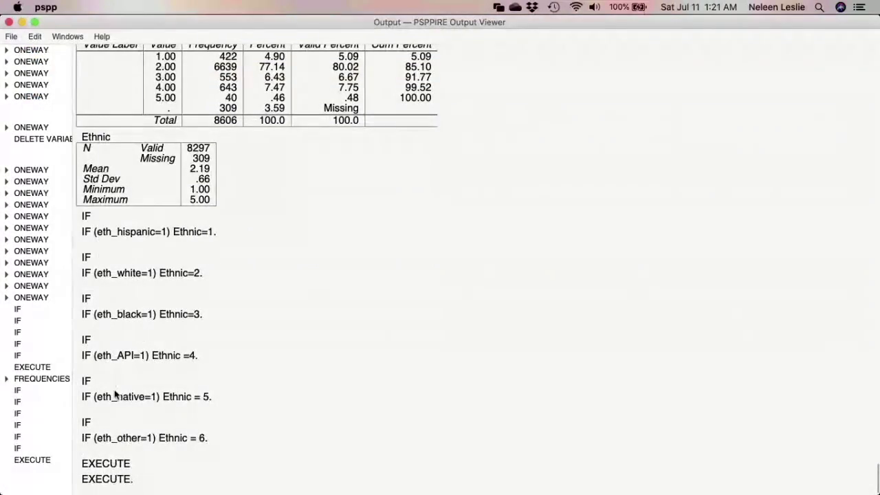
pyautogui.moveTo(131, 492)
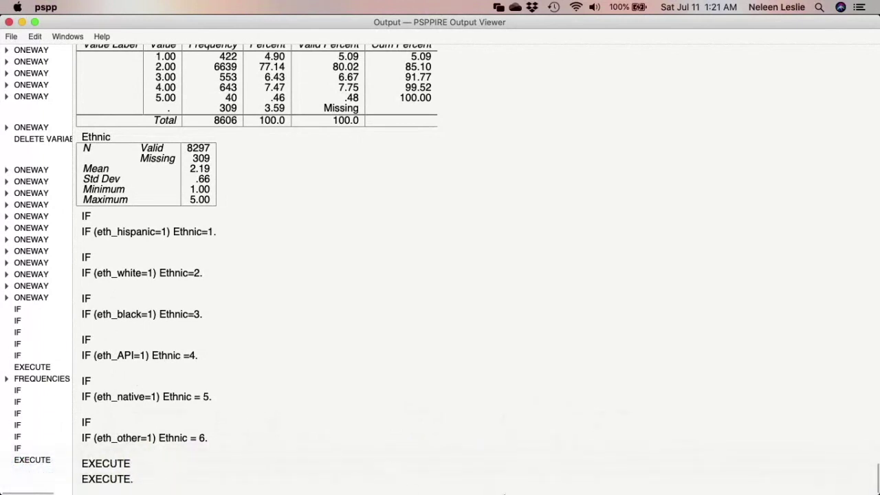
pyautogui.moveTo(529, 484)
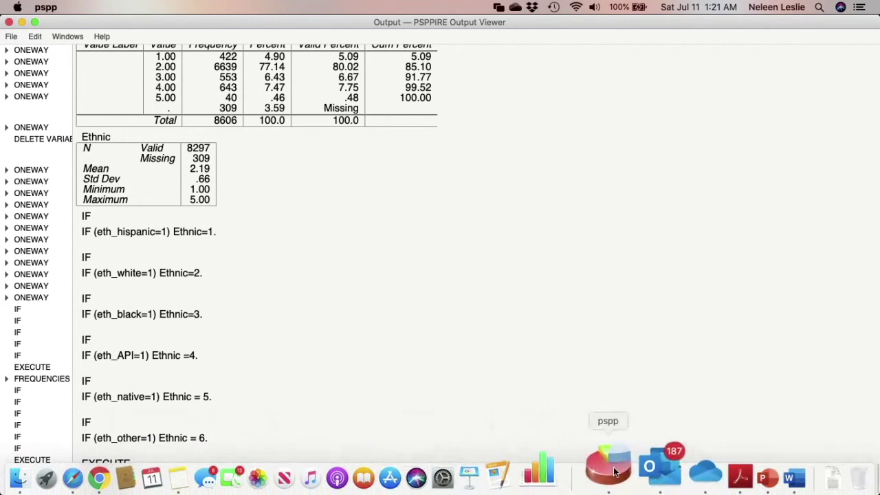
pyautogui.rightClick(608, 468)
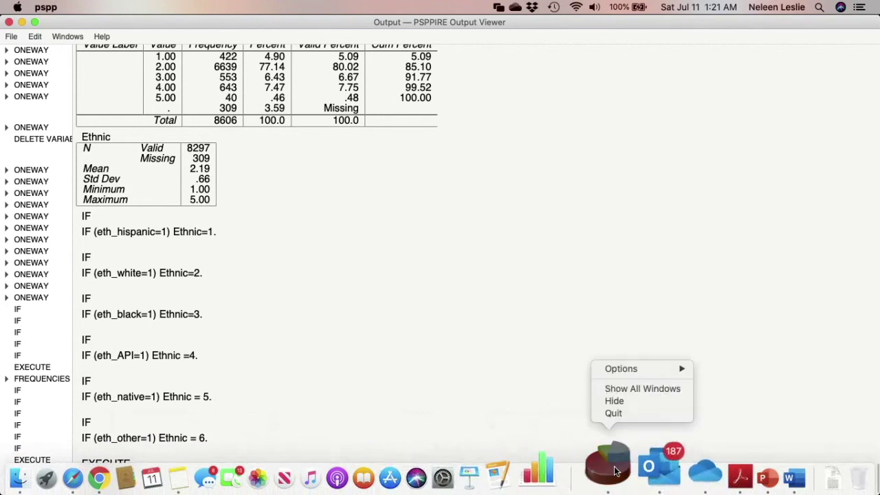
pyautogui.click(641, 389)
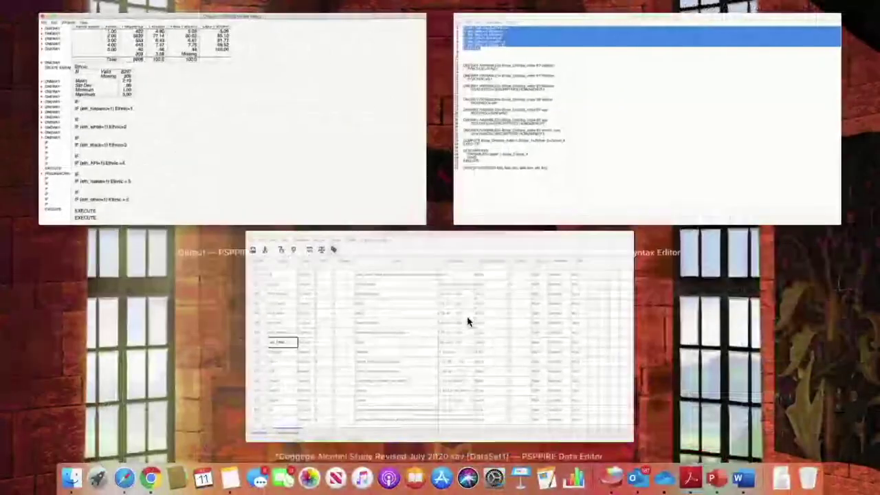
# Step: In the Data Editor, label the Ethnic variable 'Ethnicity of respondents'
pyautogui.click(467, 321)
pyautogui.scroll(-5, 293, 382)
pyautogui.scroll(-5, 294, 383)
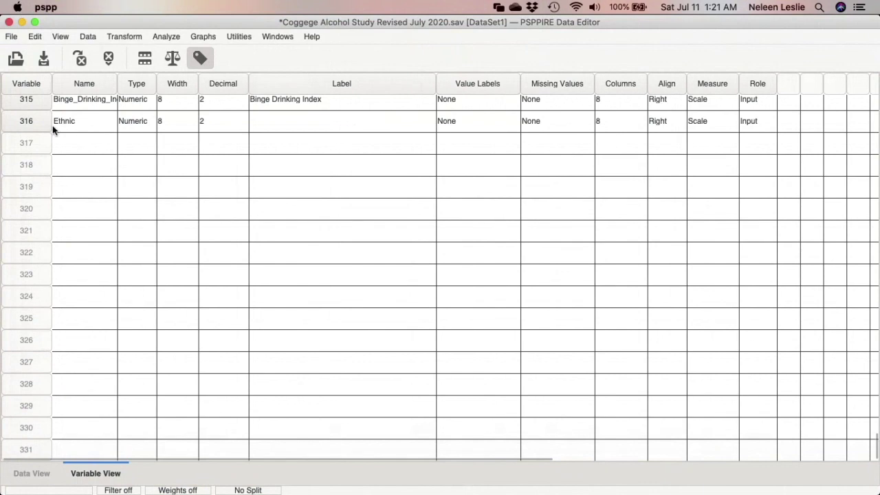
pyautogui.scroll(1, 266, 158)
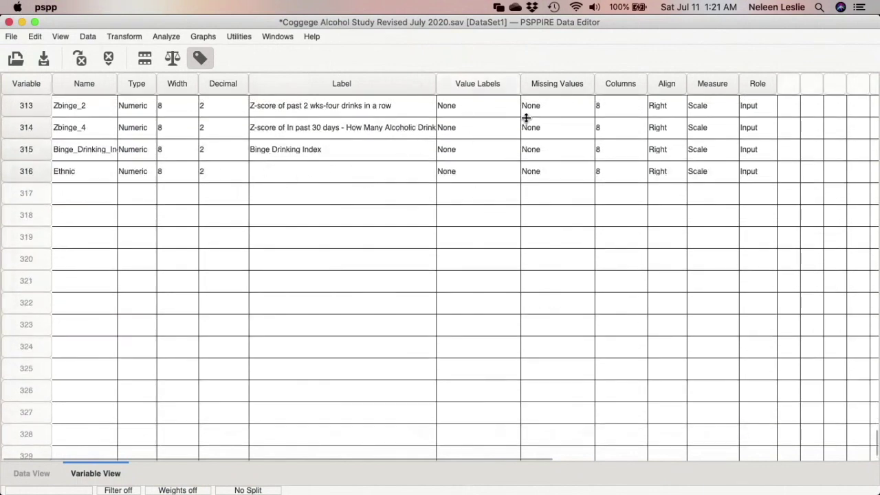
pyautogui.click(344, 173)
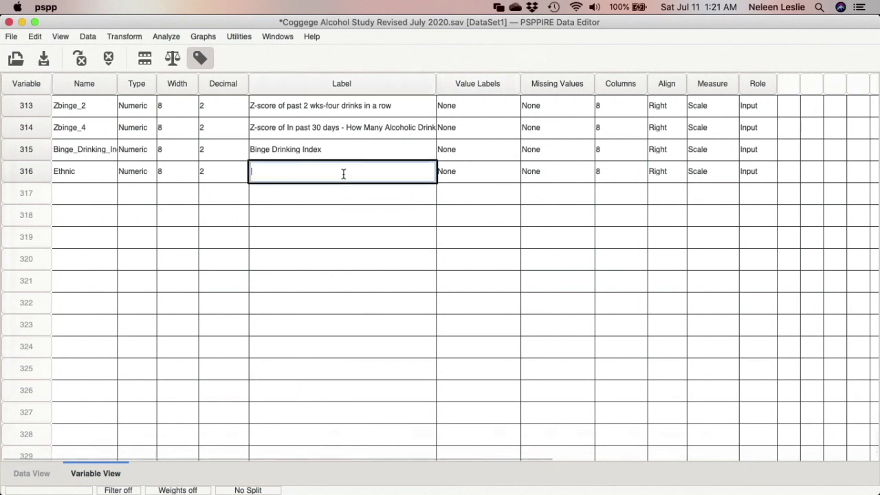
pyautogui.write('Ethni')
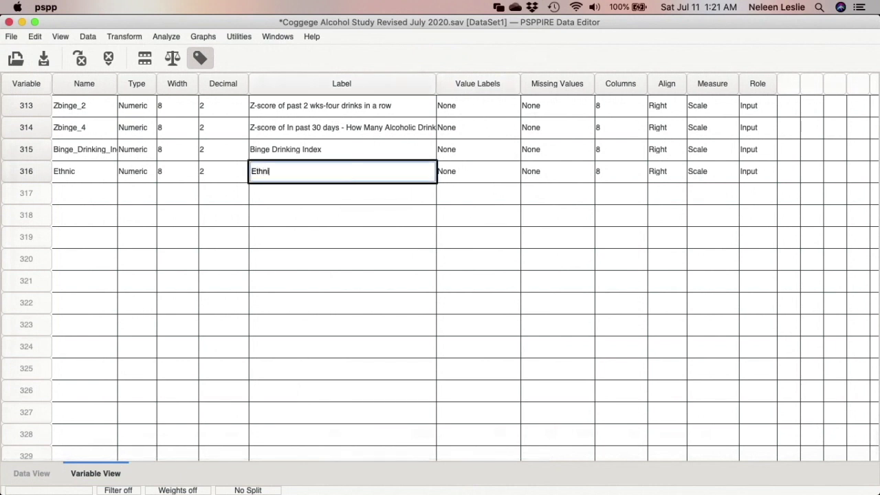
pyautogui.write('city of')
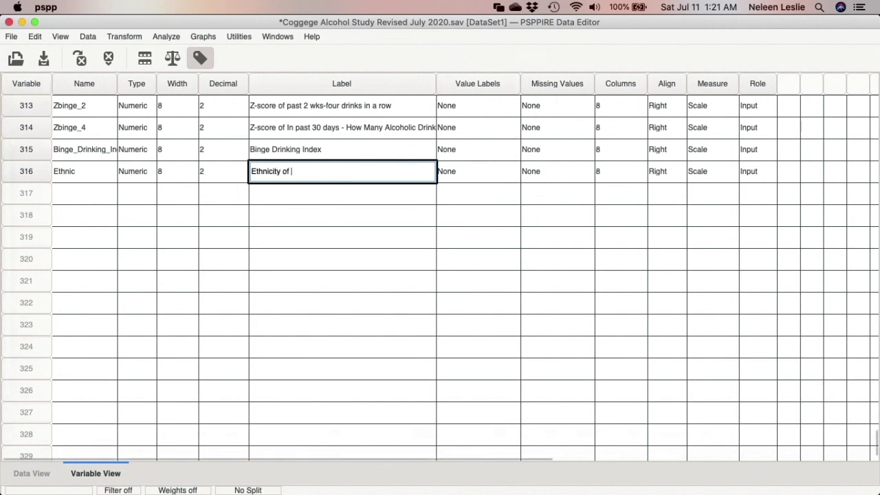
pyautogui.write(' resp')
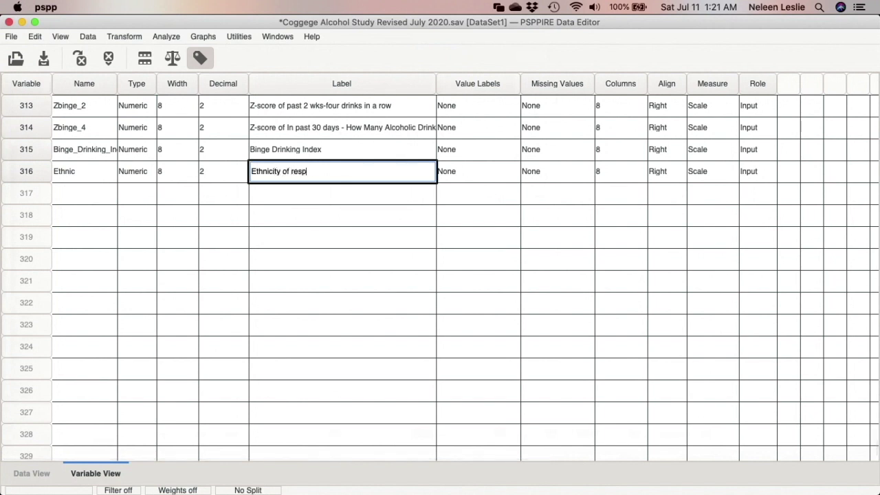
pyautogui.write('ondents')
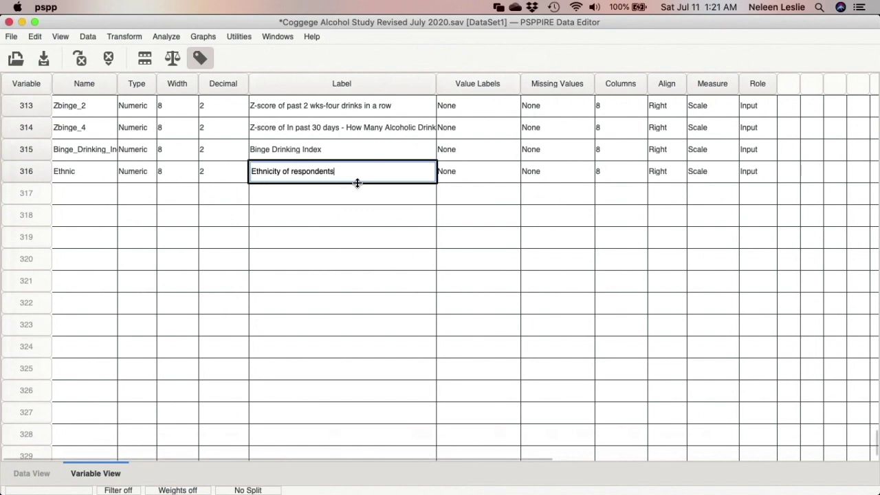
pyautogui.press('Return')
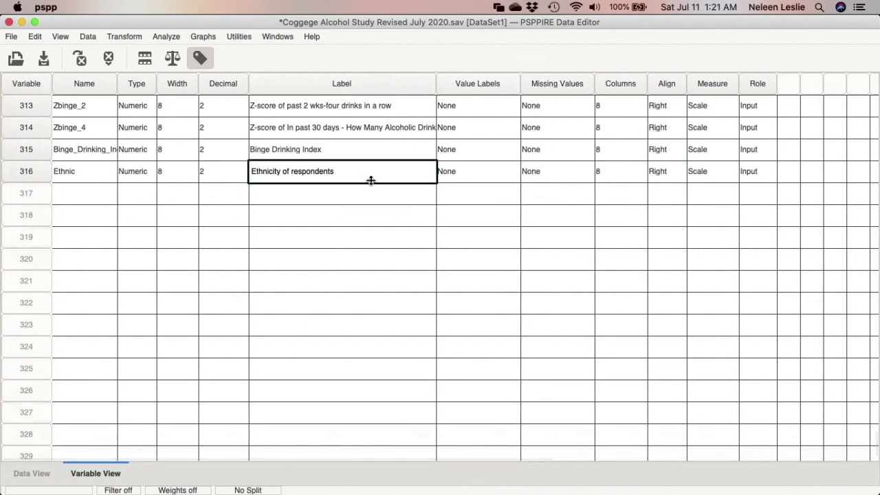
pyautogui.click(460, 175)
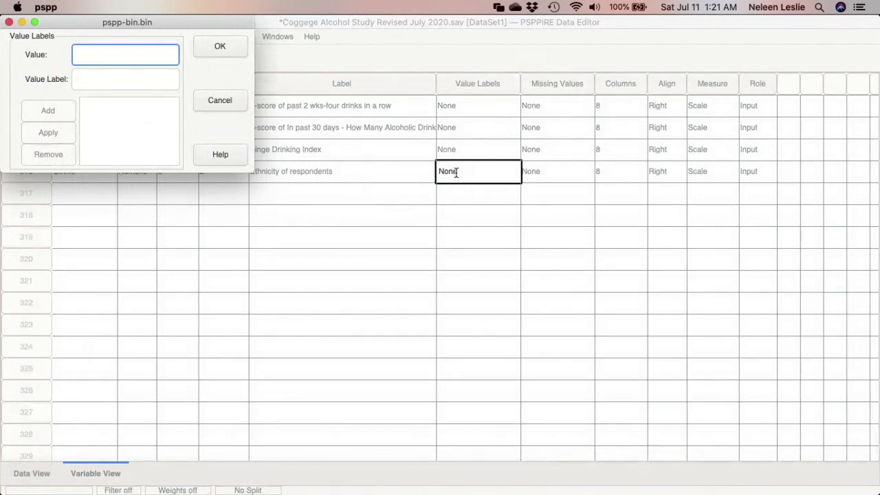
# Step: Add value labels 1 = Hispanic and 2 = White for Ethnic
pyautogui.write('1')
pyautogui.click(142, 81)
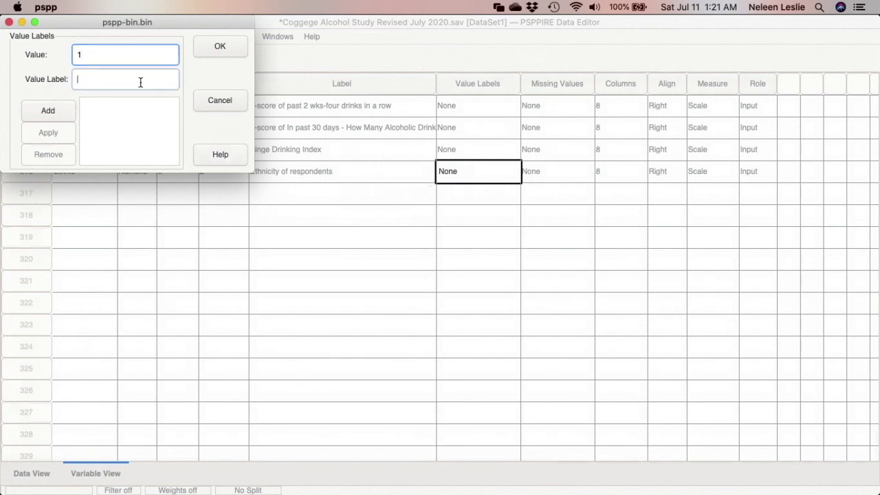
pyautogui.write('Hispan')
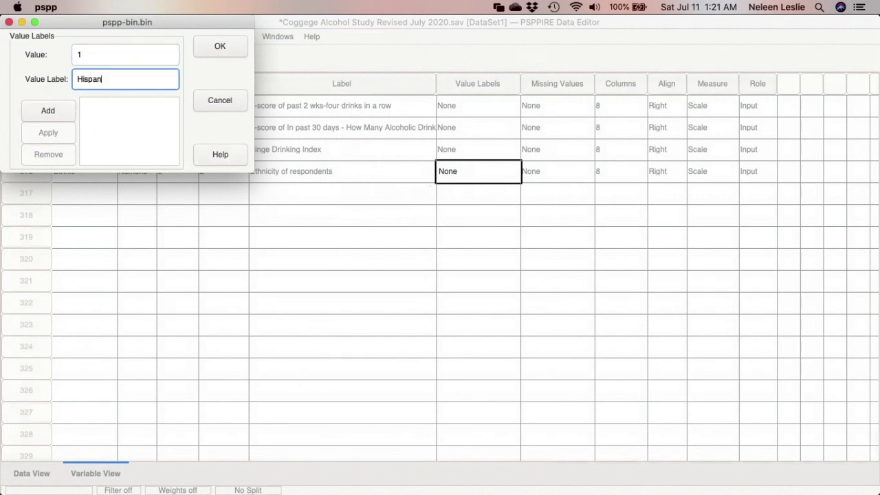
pyautogui.write('ic')
pyautogui.click(41, 111)
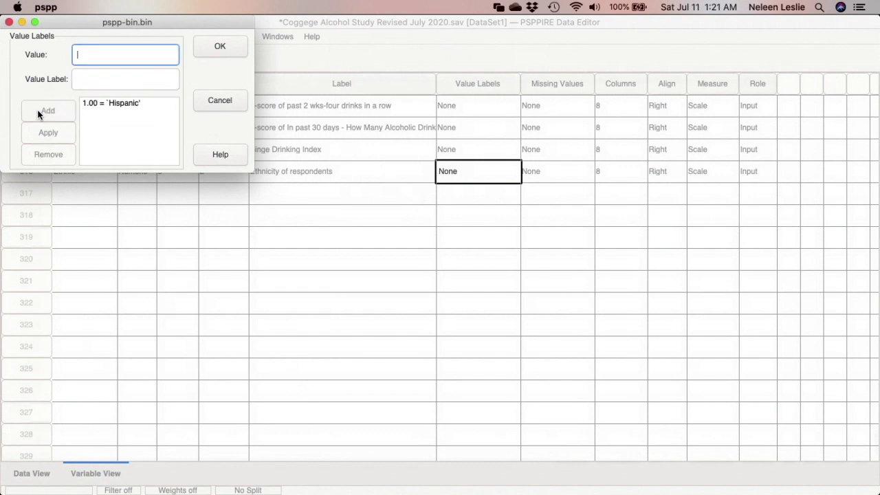
pyautogui.write('2')
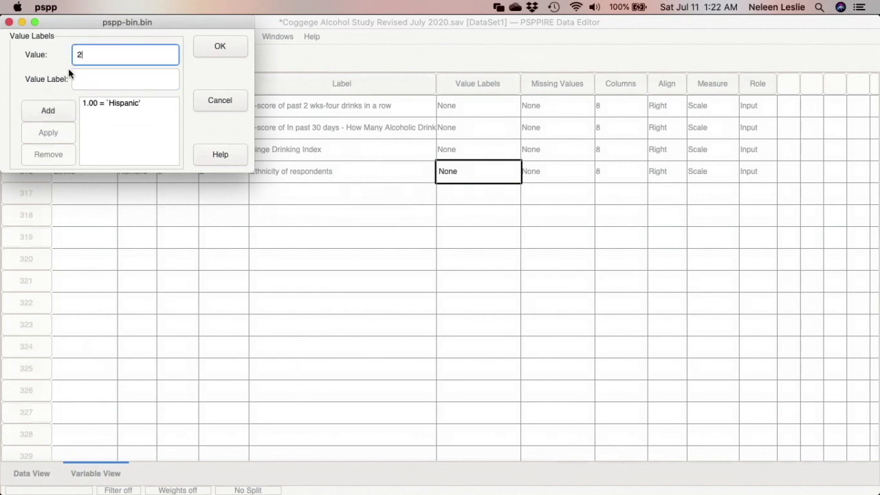
pyautogui.click(76, 75)
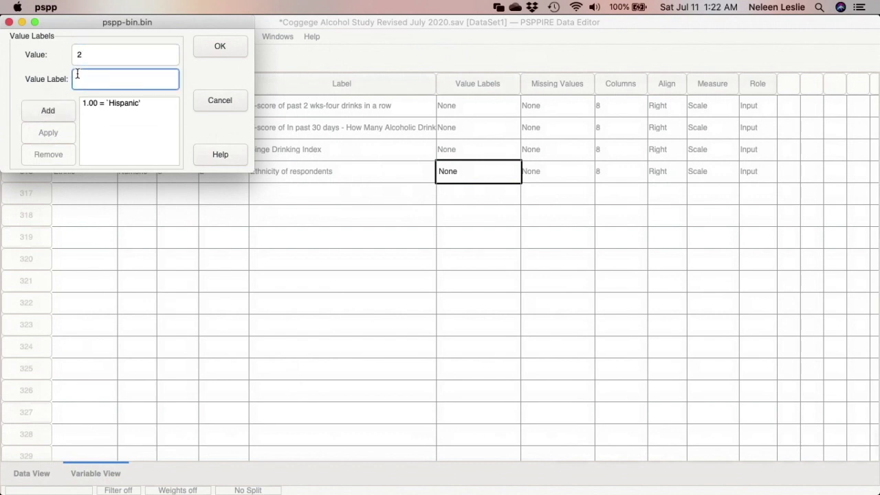
pyautogui.write('White')
pyautogui.click(55, 114)
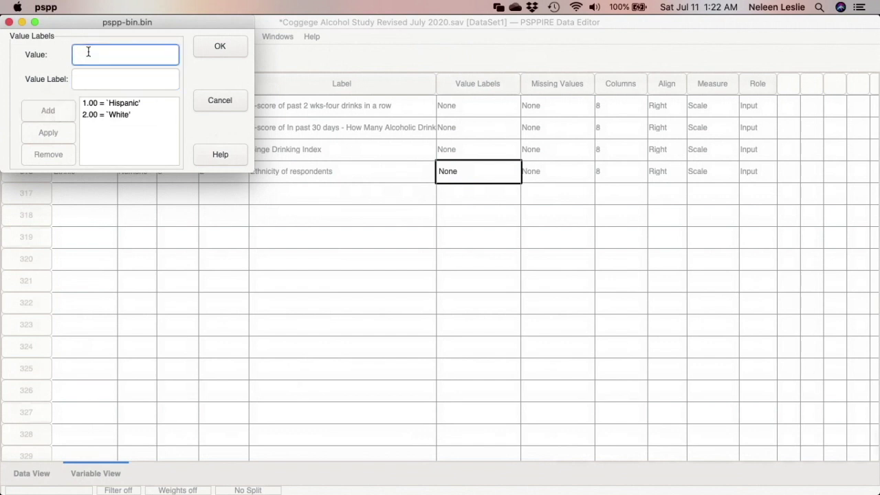
# Step: Add value labels 3 = Black and 4 = API
pyautogui.write('3')
pyautogui.click(96, 75)
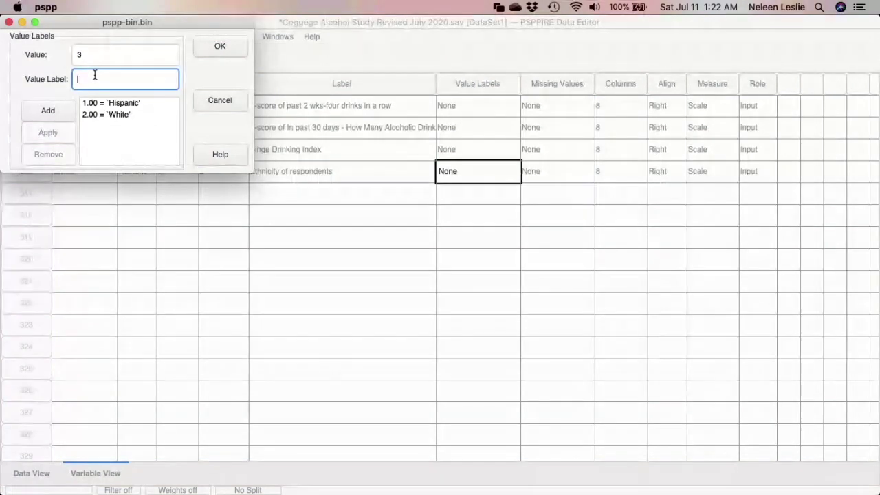
pyautogui.write('Black')
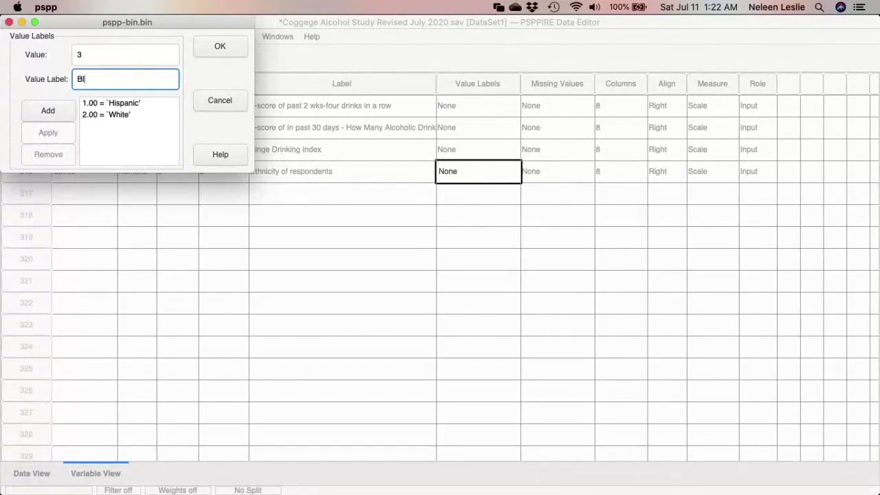
pyautogui.click(57, 108)
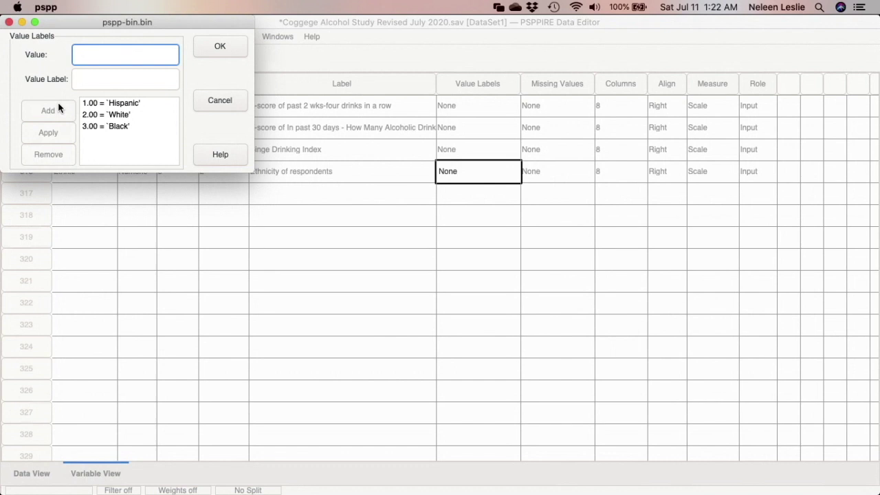
pyautogui.write('4')
pyautogui.click(84, 79)
pyautogui.write('API')
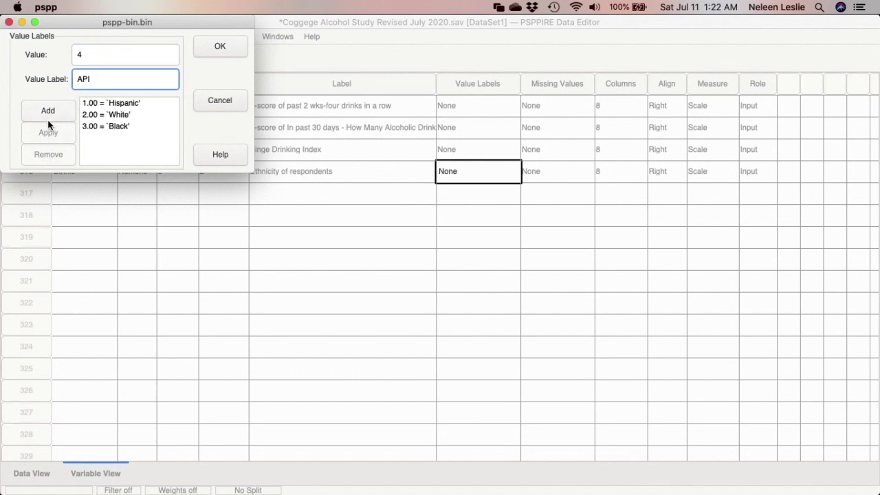
pyautogui.click(44, 114)
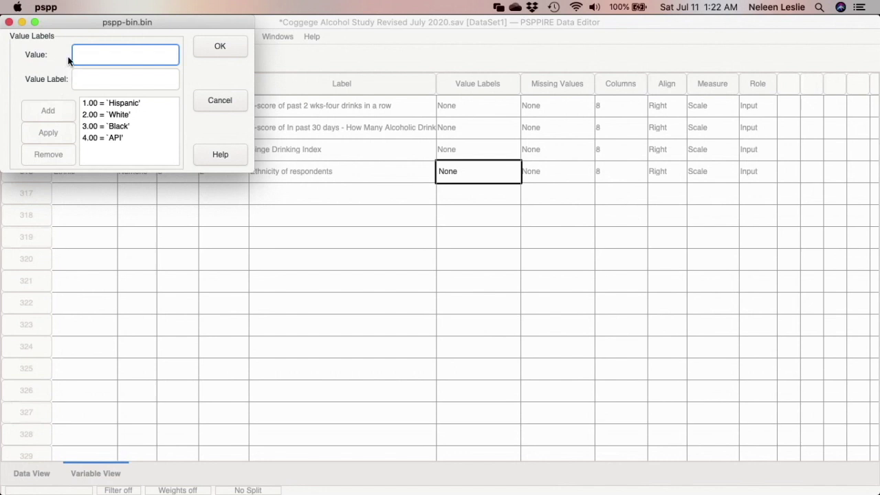
# Step: Add labels 5 = Native American and 6 = Other, then confirm all six labels
pyautogui.write('5')
pyautogui.click(86, 78)
pyautogui.write('N')
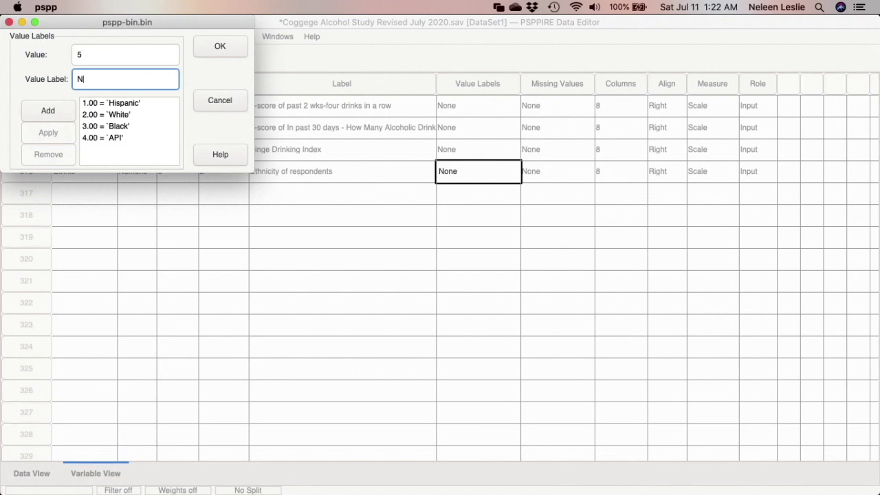
pyautogui.write('ative American')
pyautogui.click(49, 110)
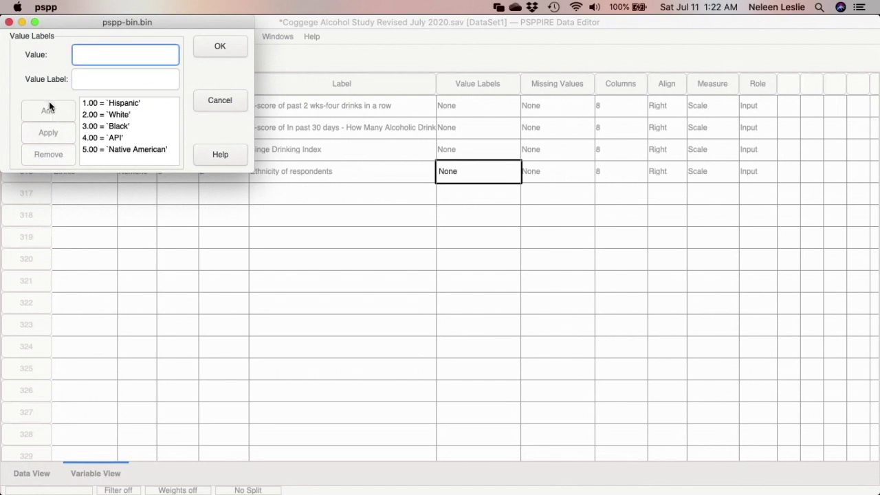
pyautogui.write('6')
pyautogui.rightClick(95, 79)
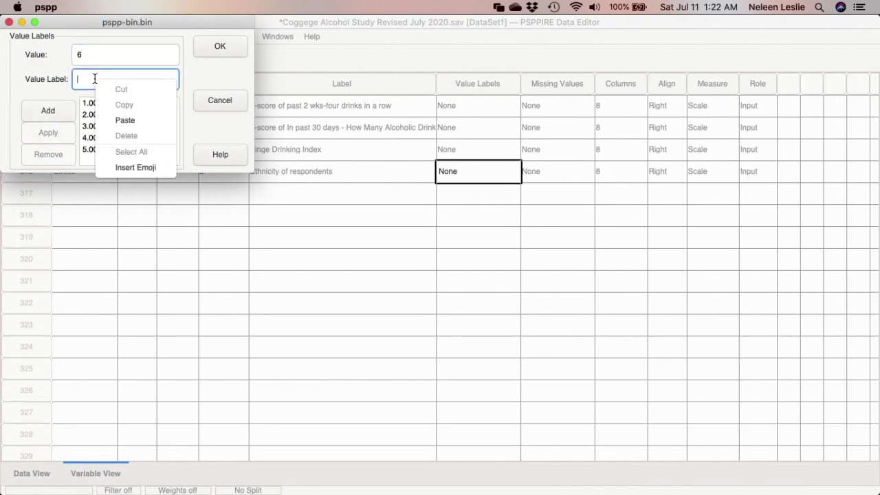
pyautogui.press('ctrl+super+space')
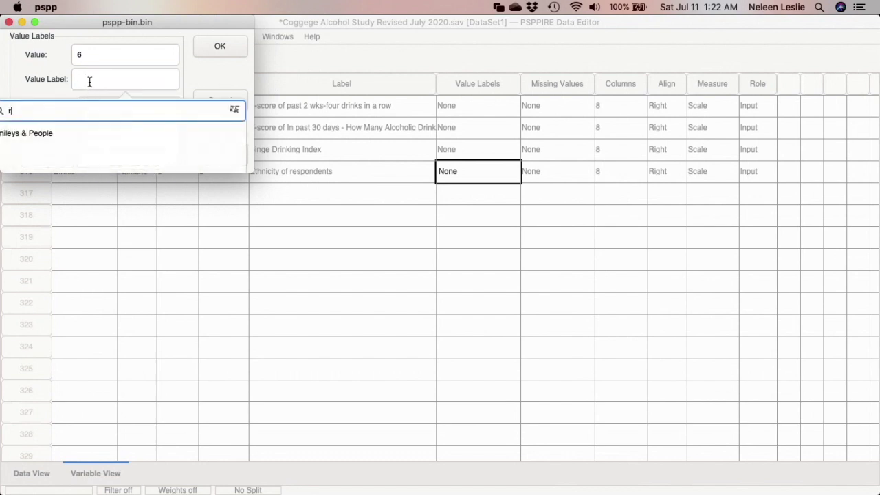
pyautogui.press('Escape')
pyautogui.write('Other')
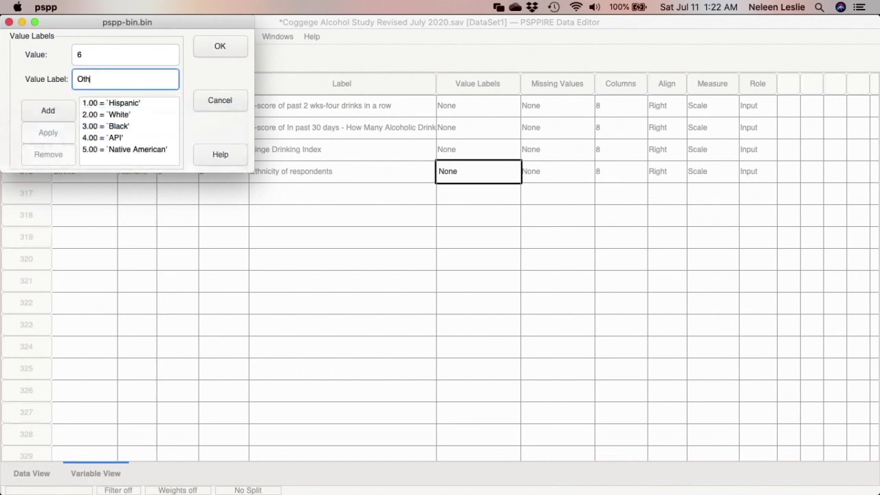
pyautogui.click(59, 112)
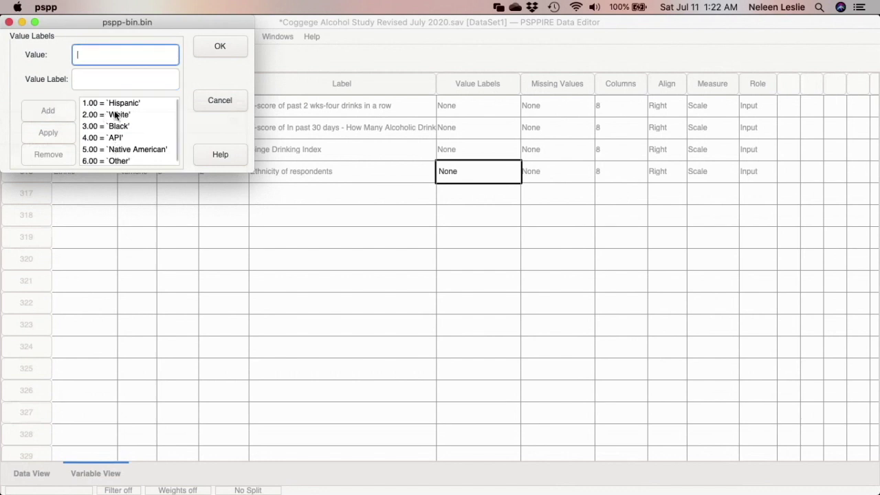
pyautogui.click(208, 46)
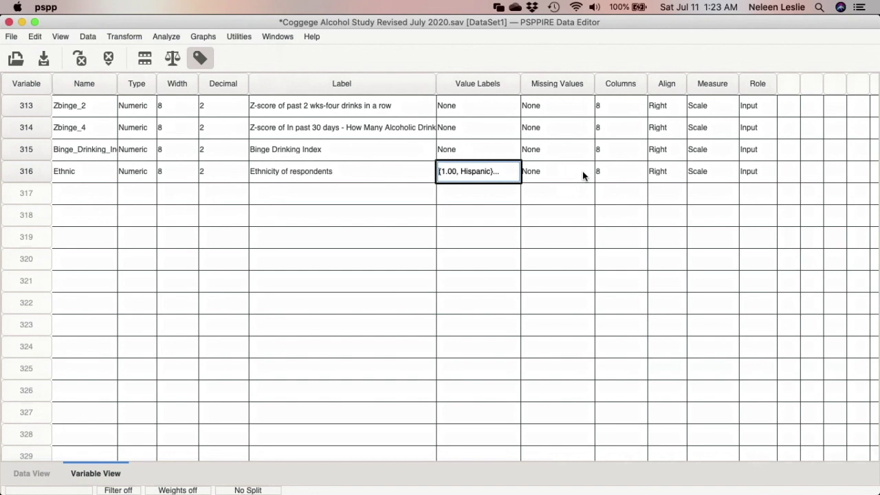
# Step: Mark Ethnic's code 6 (Other) as a discrete missing value
pyautogui.click(582, 172)
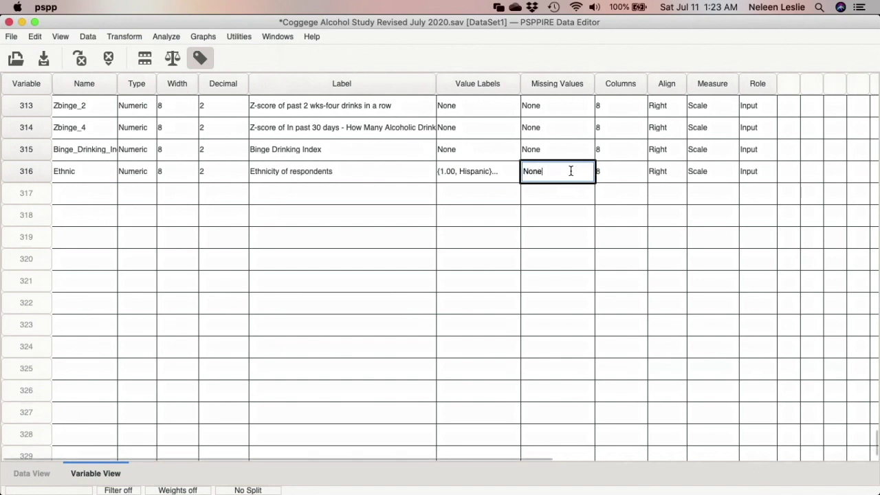
pyautogui.click(574, 172)
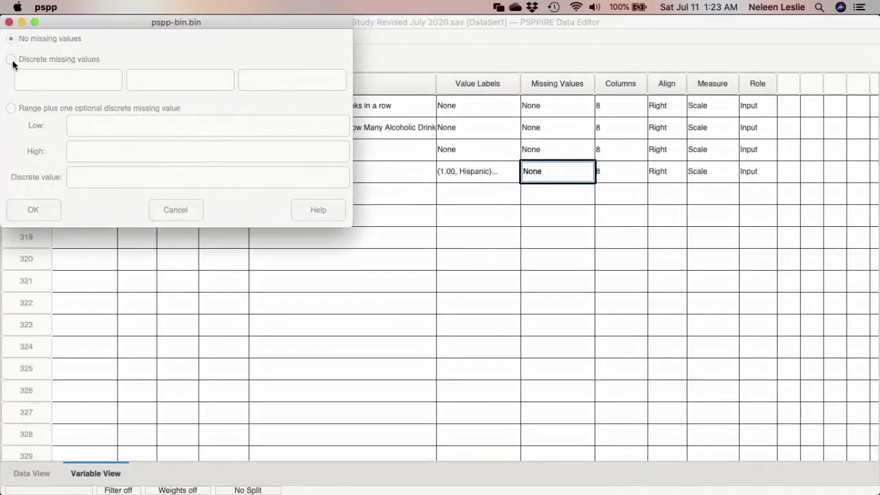
pyautogui.click(12, 59)
pyautogui.click(31, 80)
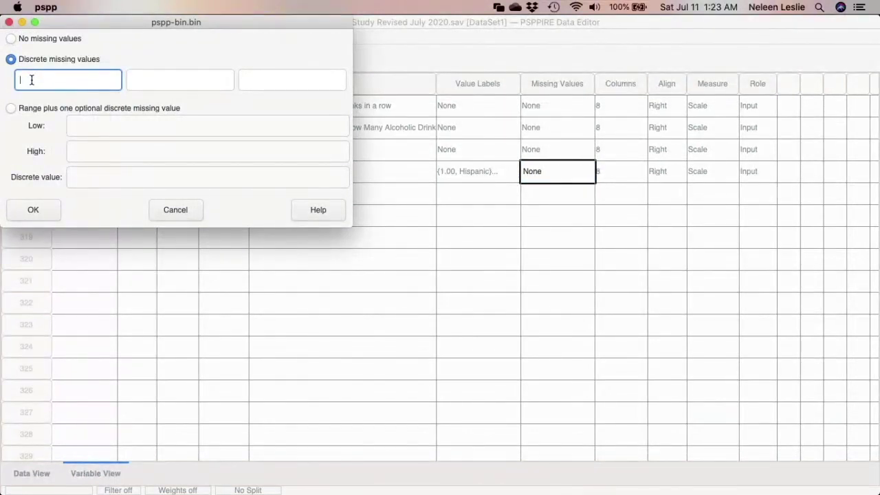
pyautogui.write('6')
pyautogui.click(31, 211)
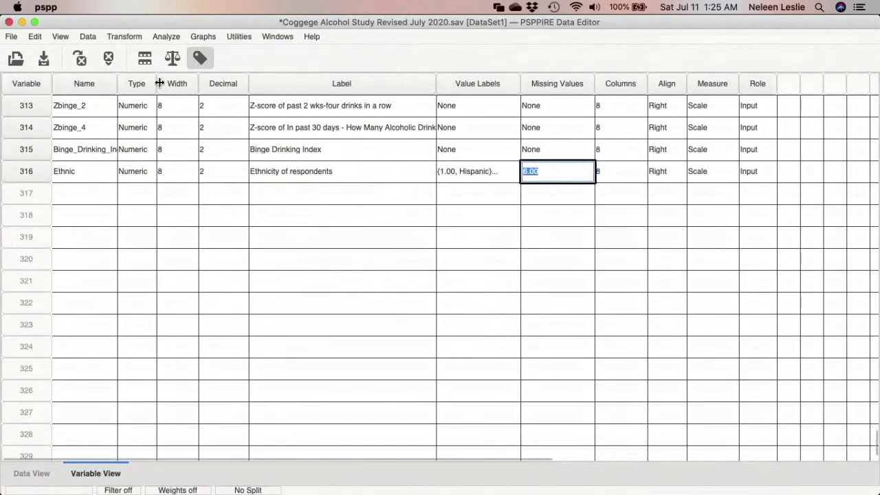
# Step: Set up a Frequencies analysis of Ethnic and paste it to syntax
pyautogui.click(167, 36)
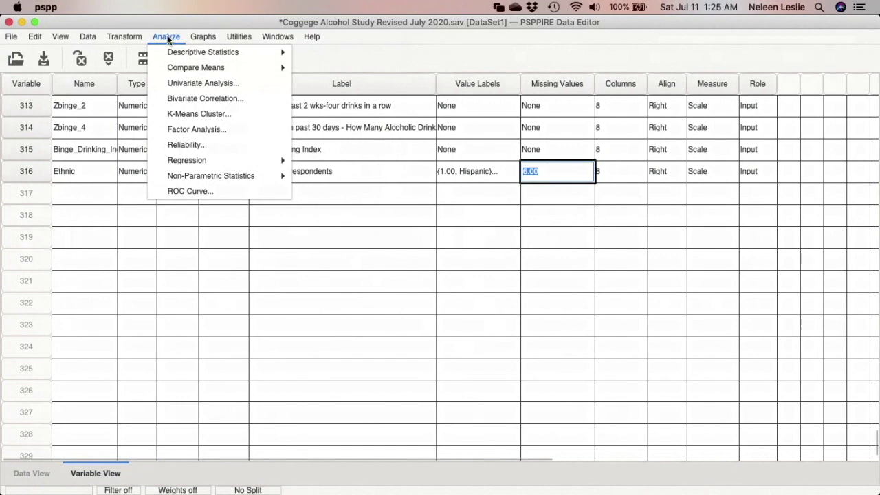
pyautogui.moveTo(261, 52)
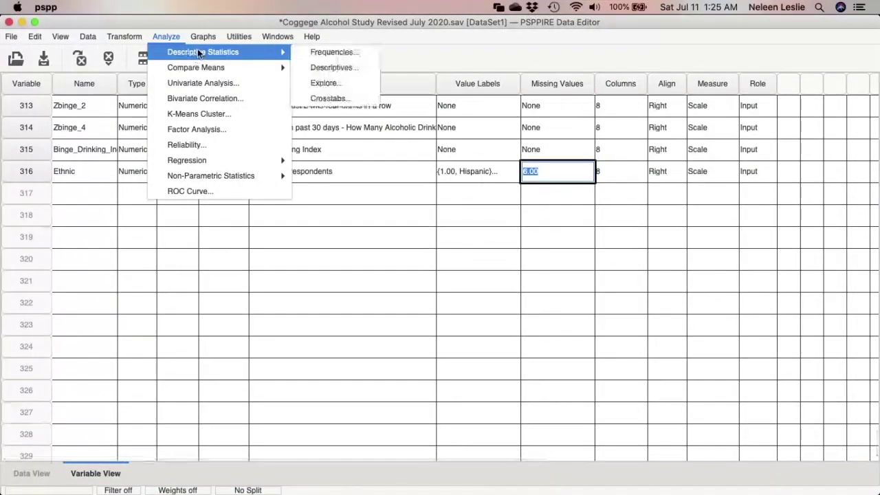
pyautogui.click(326, 54)
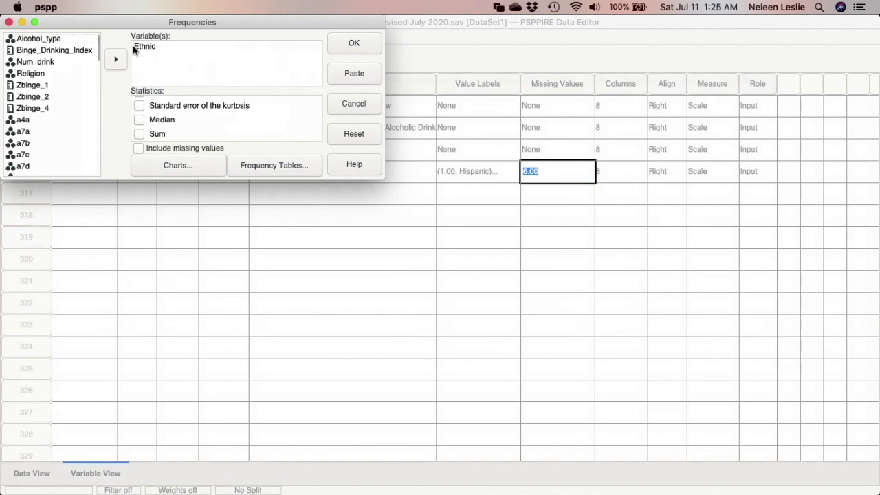
pyautogui.click(352, 73)
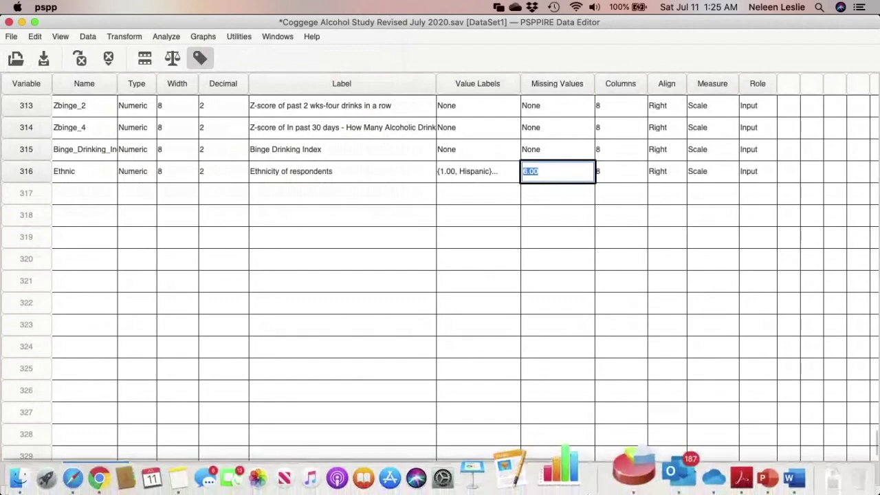
# Step: In the Syntax Editor, select the FREQUENCIES command block to run it
pyautogui.rightClick(621, 471)
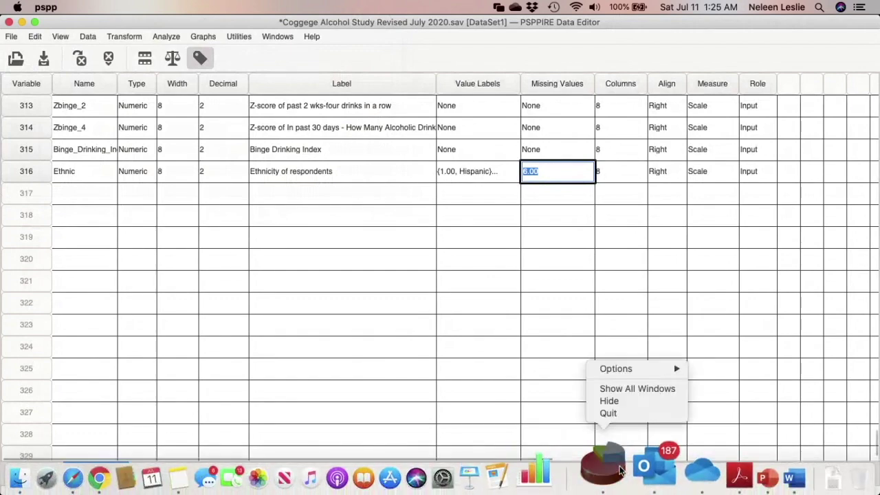
pyautogui.click(614, 390)
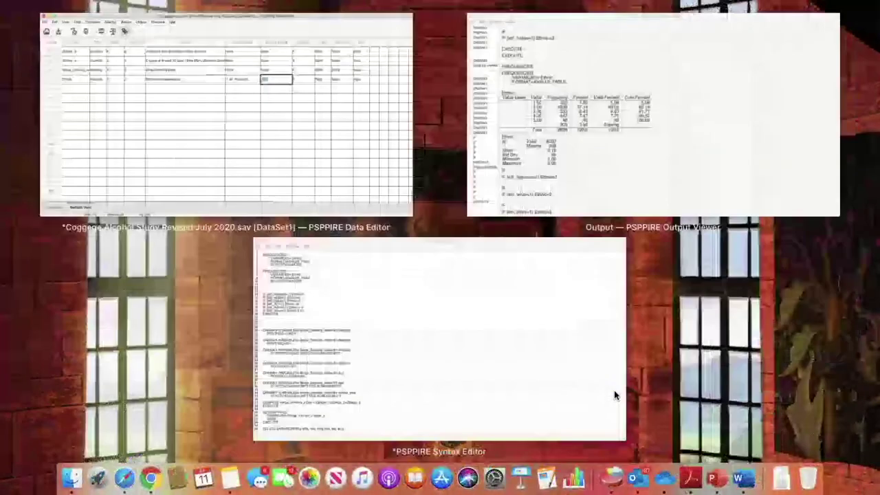
pyautogui.click(491, 330)
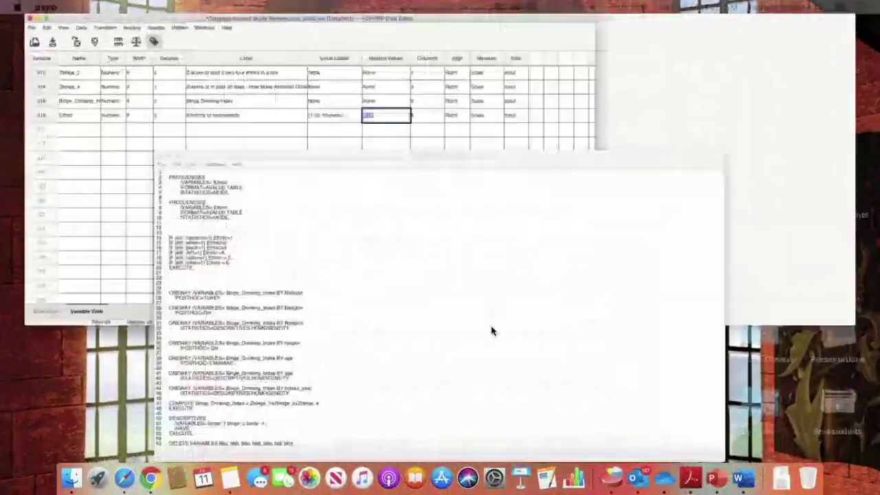
pyautogui.click(24, 132)
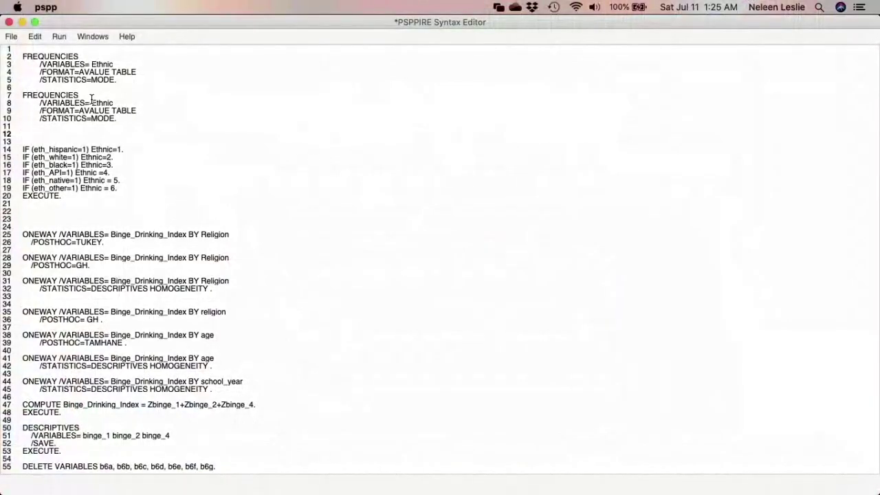
pyautogui.moveTo(124, 80); pyautogui.dragTo(29, 42)
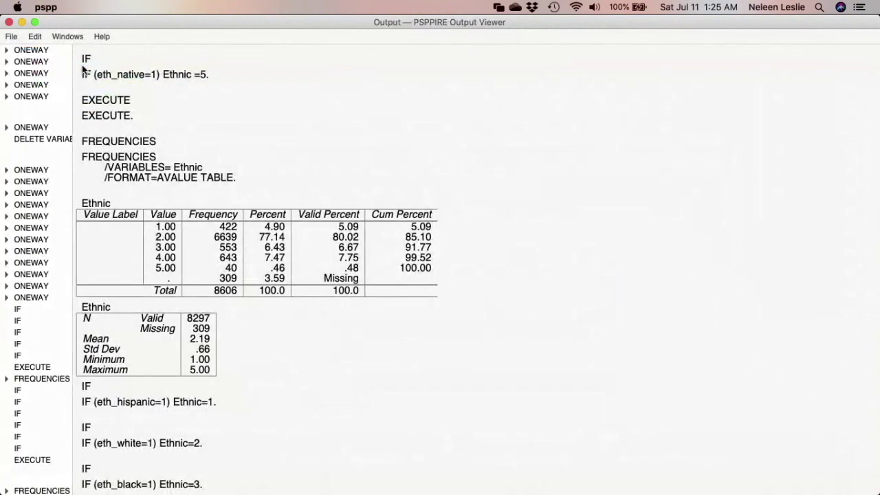
# Step: Scroll down the Output Viewer to the Ethnicity of respondents frequency table
pyautogui.scroll(-10, 276, 200)
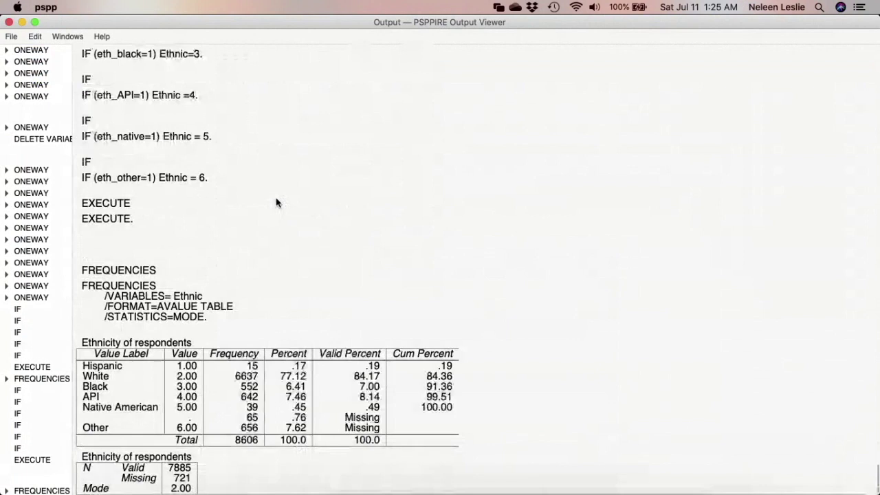